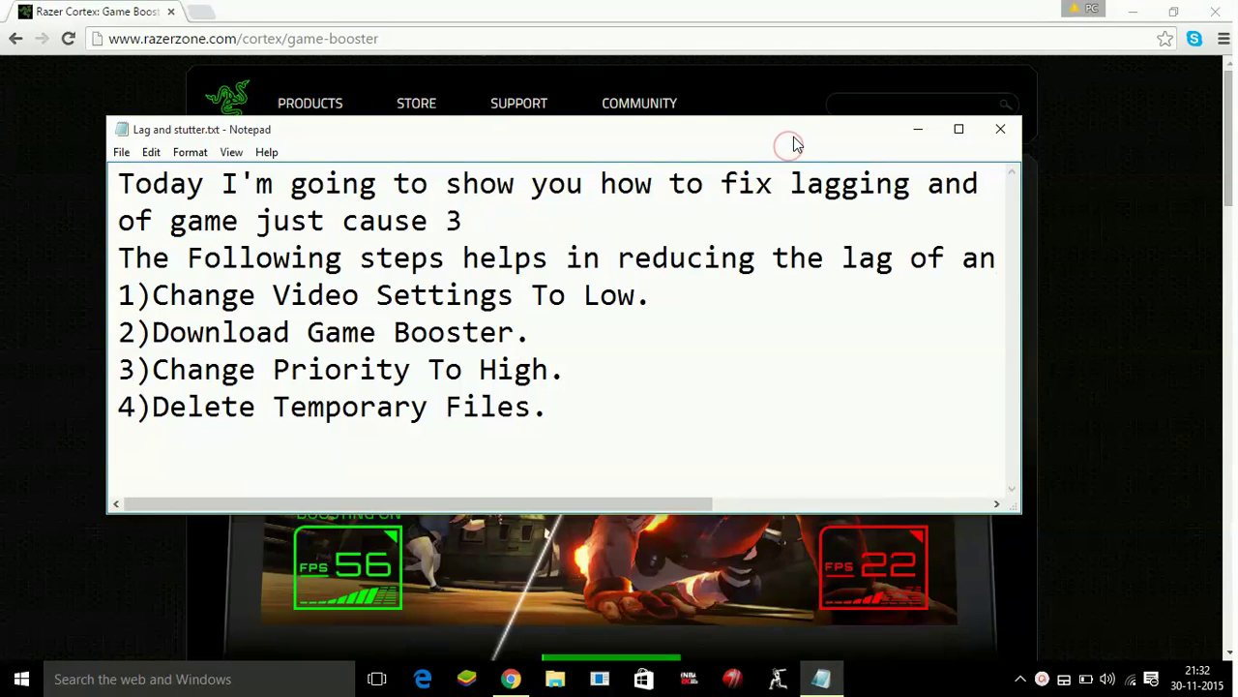
- Maximize the Lag and stutter.txt Notepad window so all four lag-fix tips show
{"action": "double_click", "coordinate": [793, 144]}
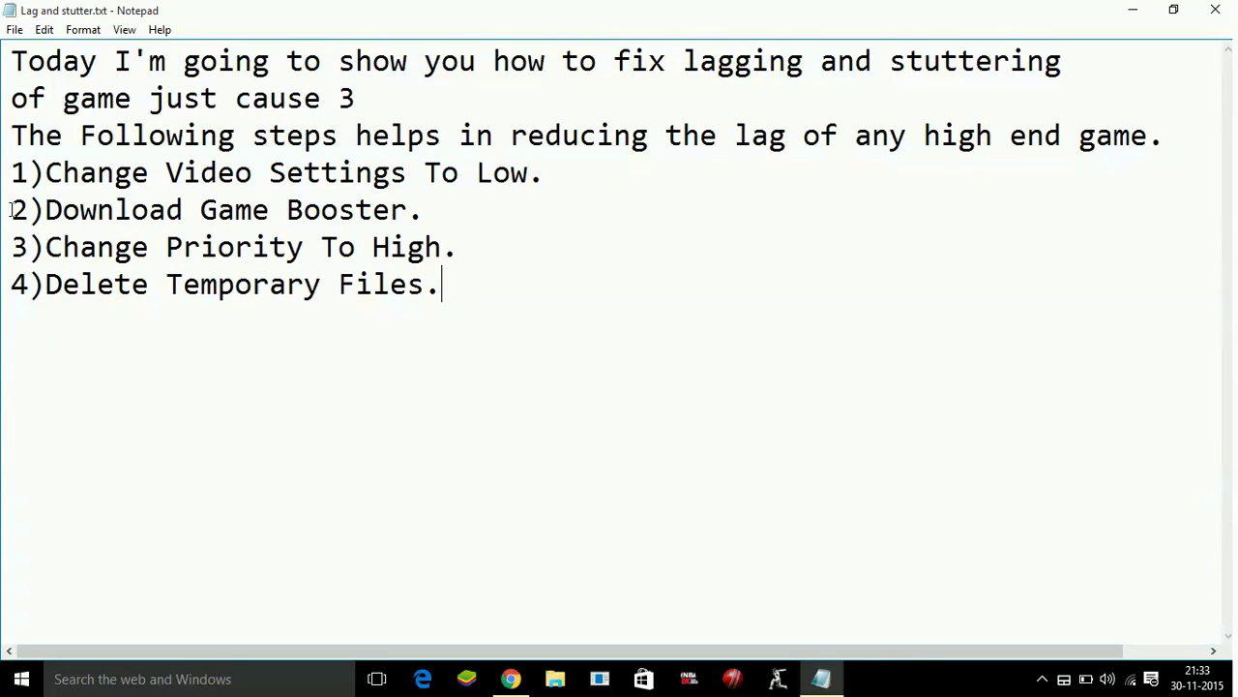
- Start the Razer Cortex game booster download from its Chrome page
{"action": "left_click", "coordinate": [451, 204]}
{"action": "left_click", "coordinate": [510, 678]}
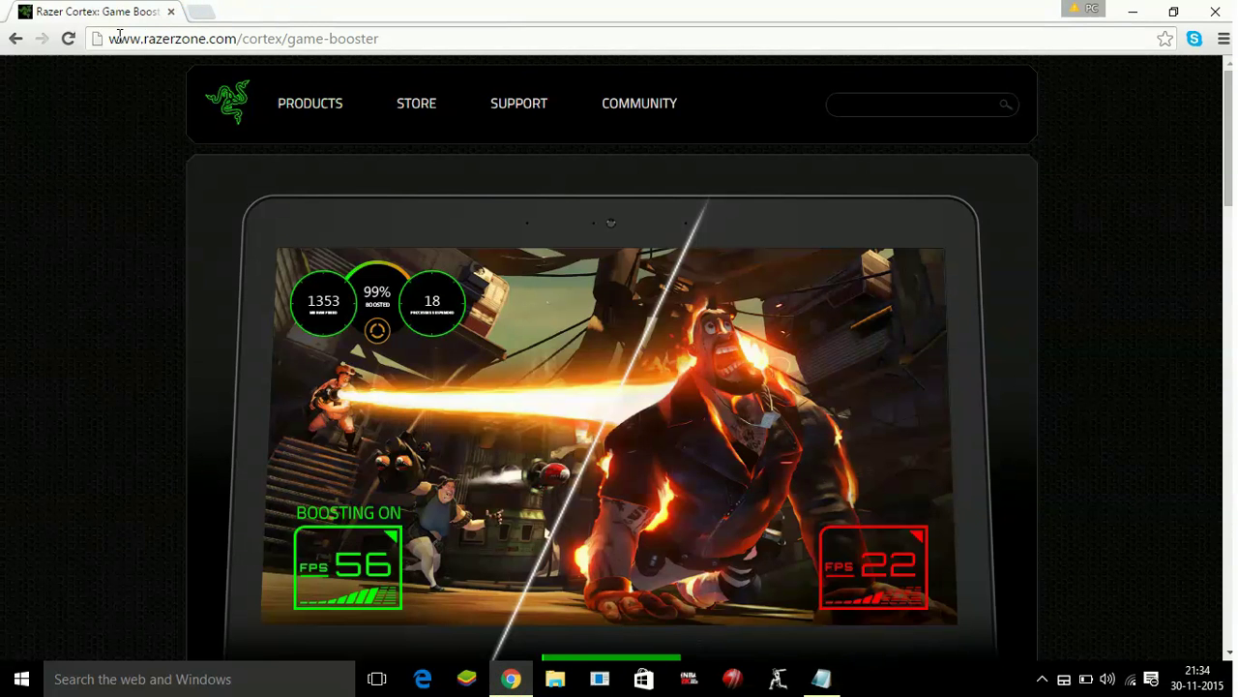
{"action": "left_click_drag", "start_coordinate": [119, 39], "coordinate": [60, 34]}
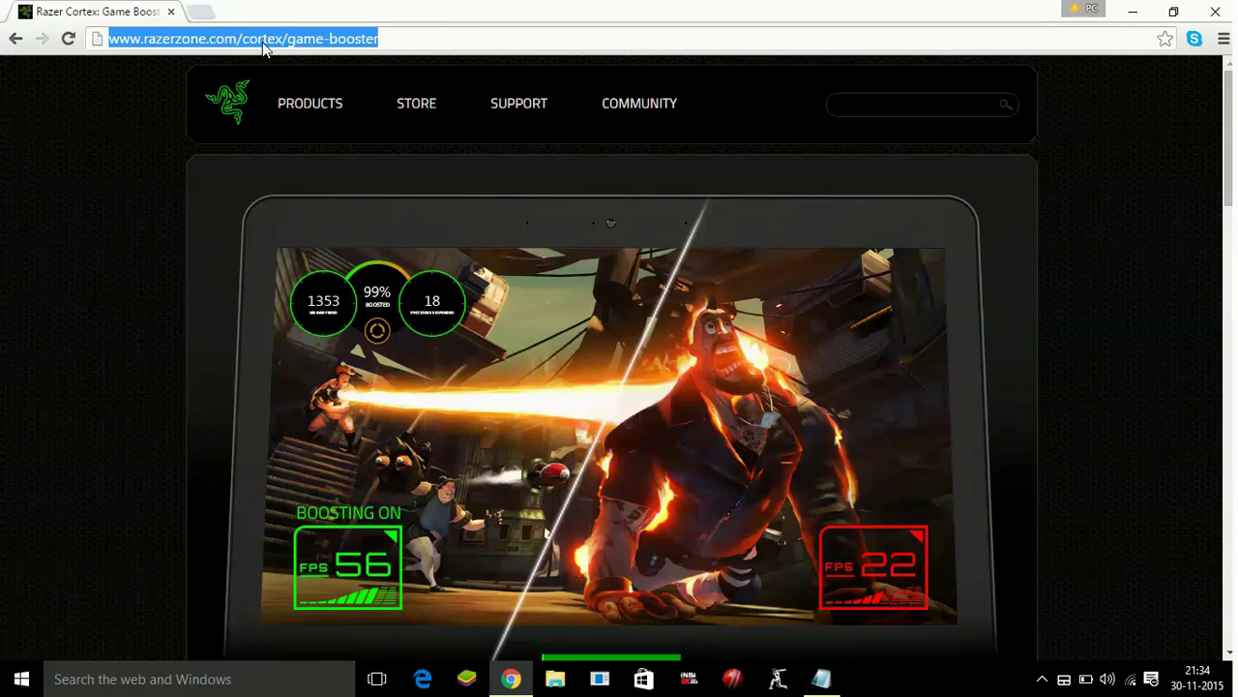
{"action": "left_click", "coordinate": [79, 149]}
{"action": "scroll", "coordinate": [79, 149], "scroll_direction": "down", "scroll_amount": 1}
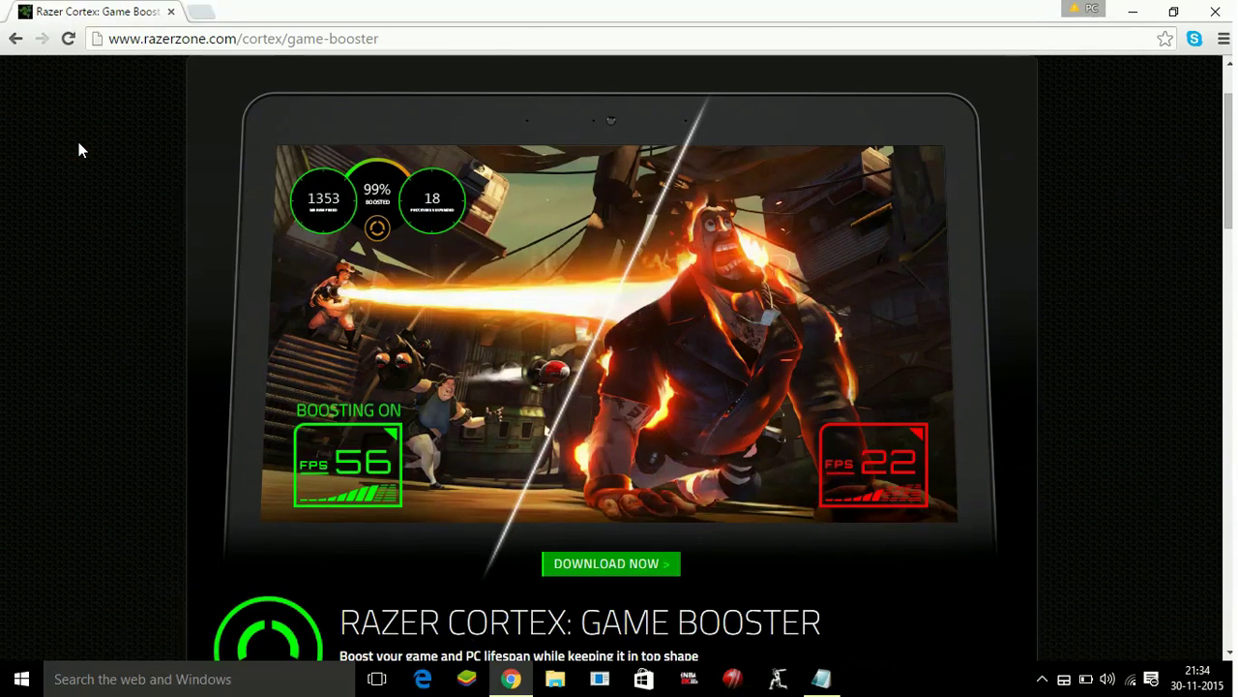
{"action": "scroll", "coordinate": [80, 149], "scroll_direction": "up", "scroll_amount": 1}
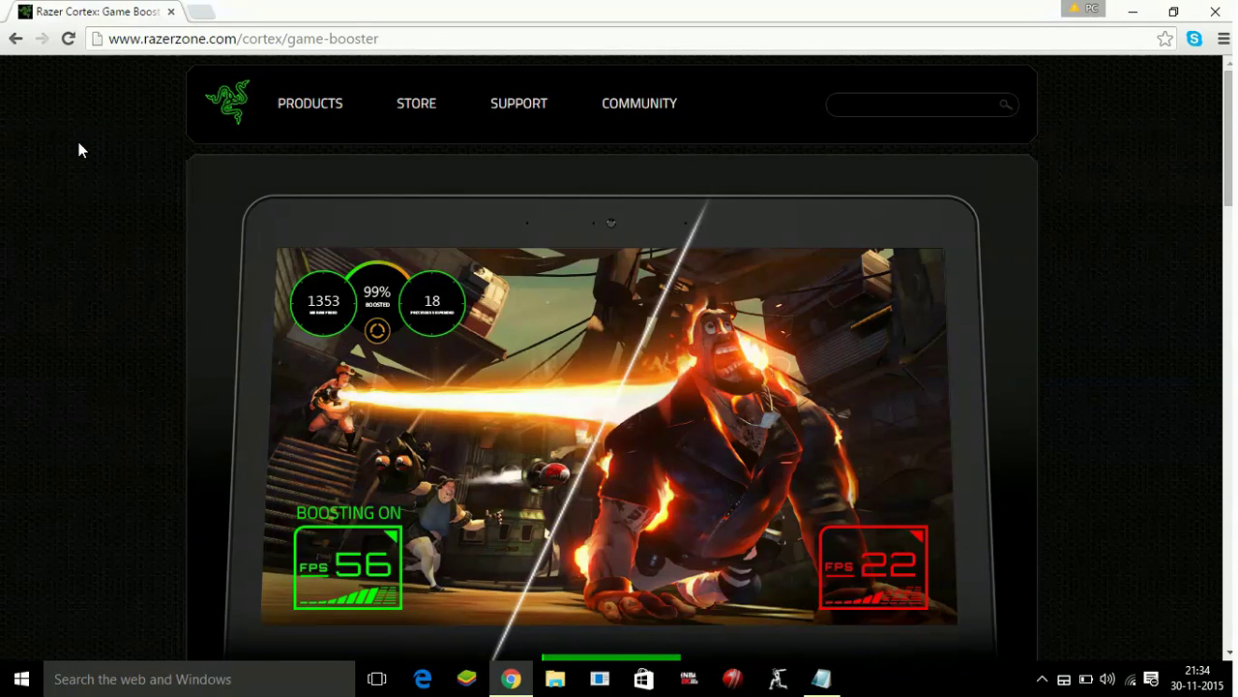
{"action": "scroll", "coordinate": [79, 149], "scroll_direction": "down", "scroll_amount": 2}
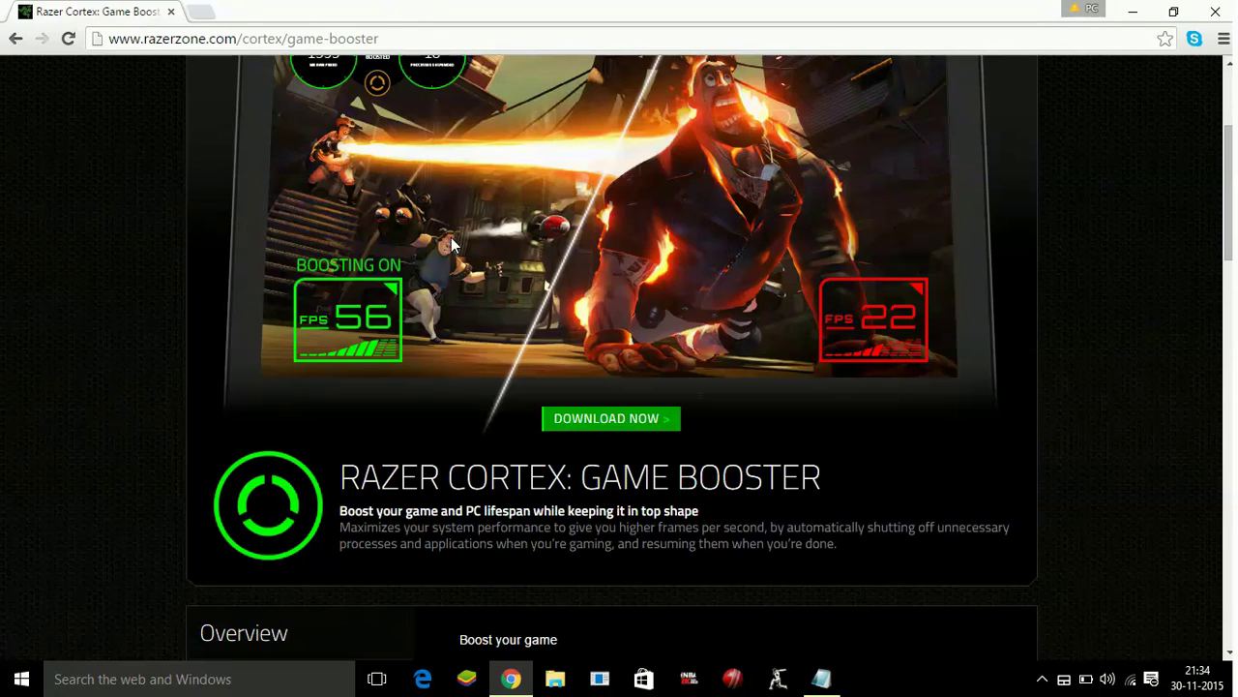
{"action": "left_click", "coordinate": [602, 416]}
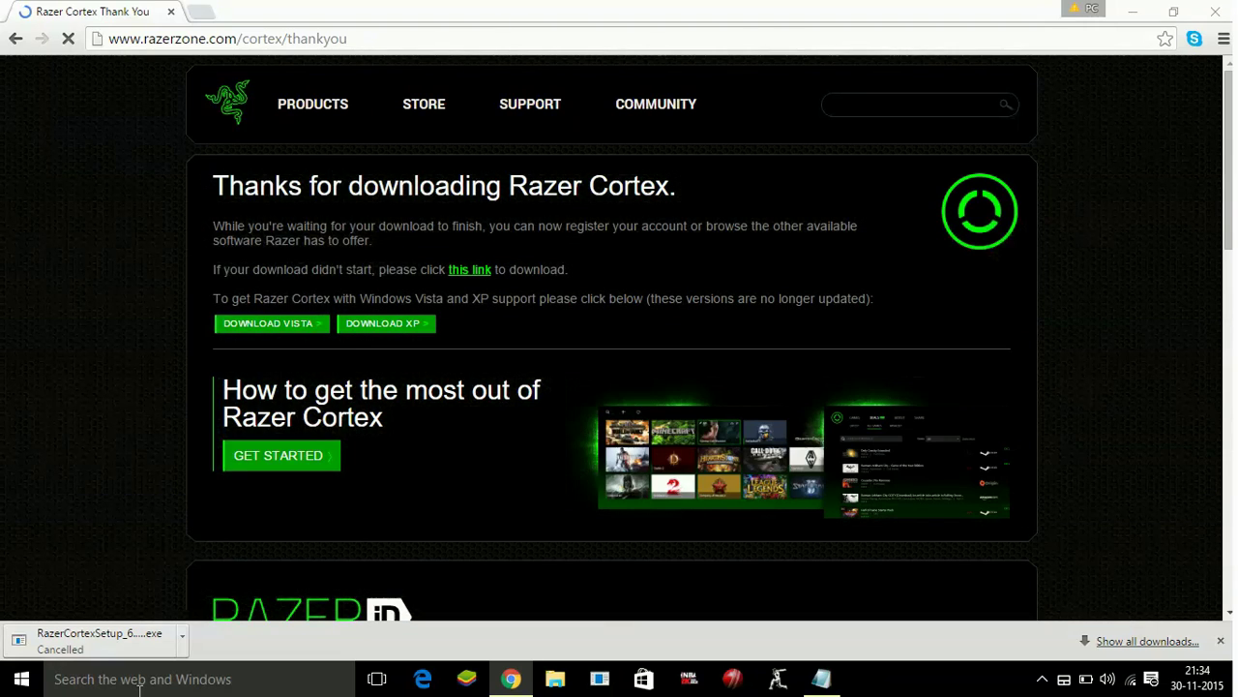
- Search Windows Start for 'raze', then dismiss the search results
{"action": "left_click", "coordinate": [139, 691]}
{"action": "type", "text": "raze"}
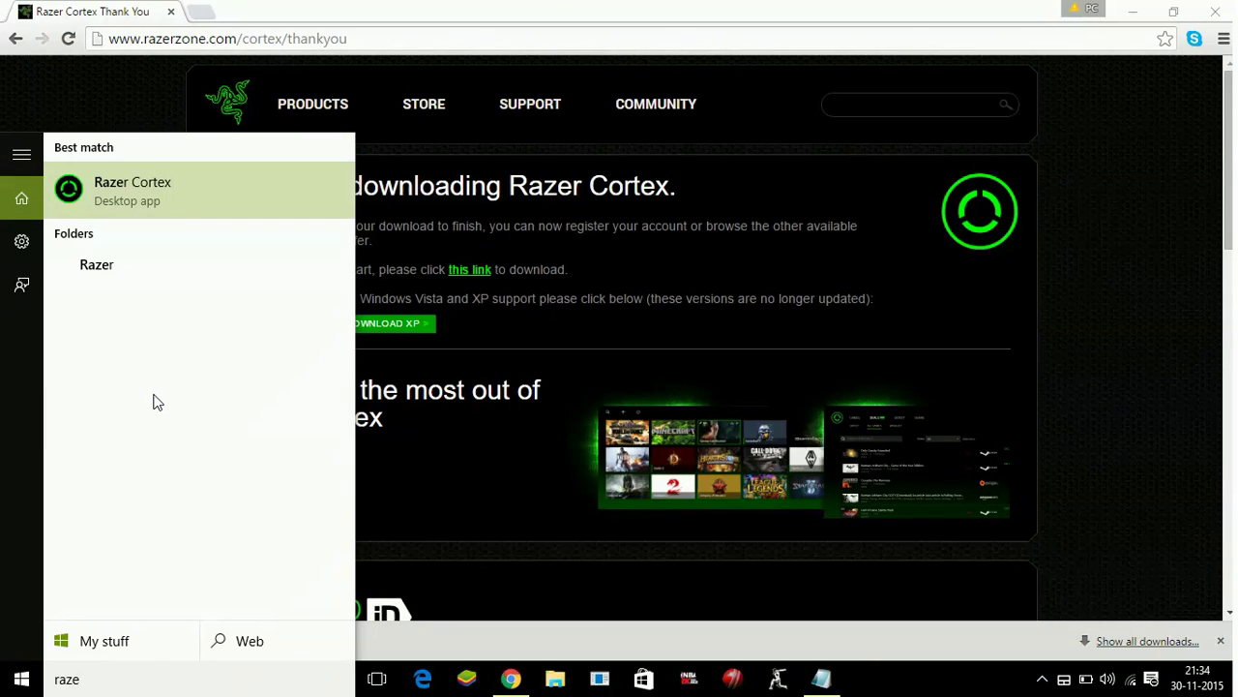
{"action": "key", "text": "Return"}
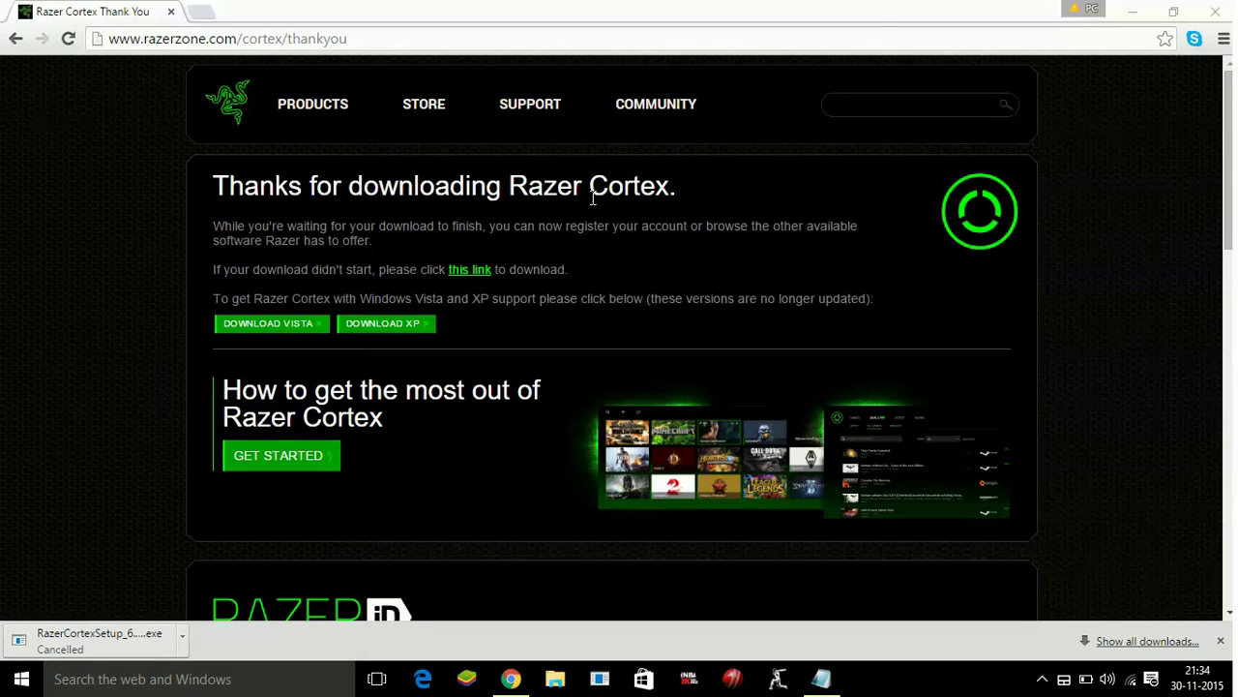
- Minimize Chrome and bring the Lag and stutter notes back up
{"action": "left_click", "coordinate": [1134, 17]}
{"action": "left_click", "coordinate": [1132, 13]}
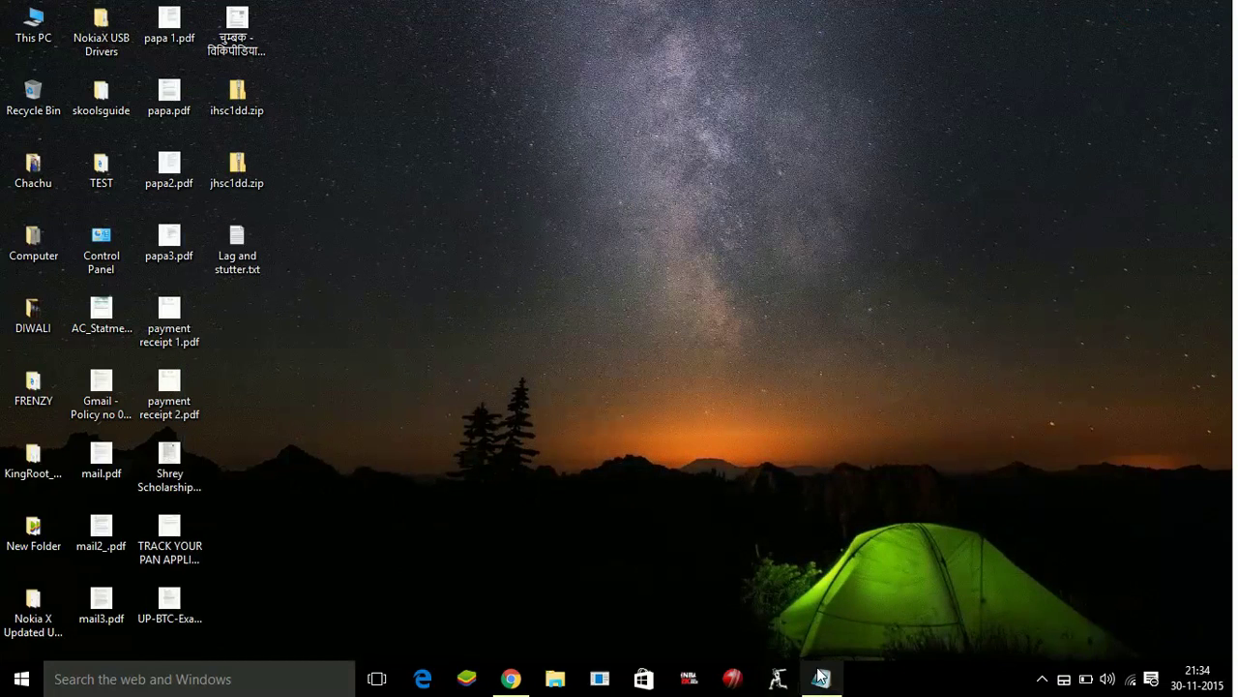
{"action": "left_click", "coordinate": [821, 677]}
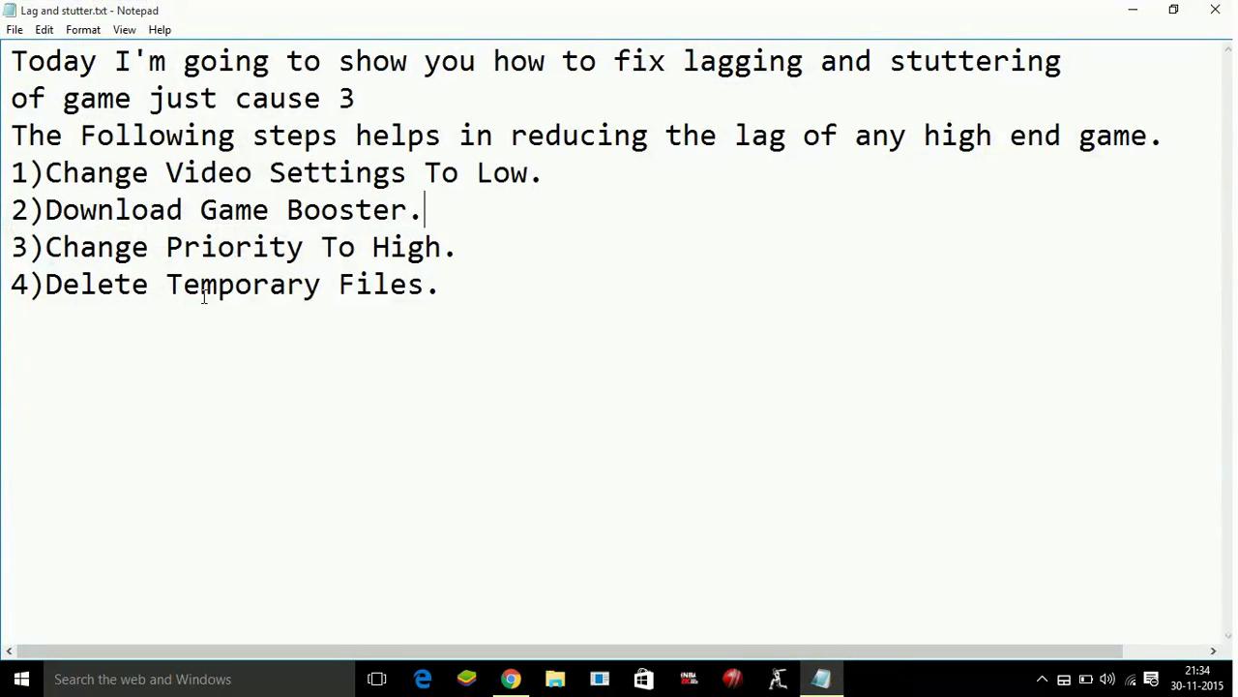
- Highlight 'High.' in step 3's Change Priority line, then minimize the notes
{"action": "left_click", "coordinate": [441, 247]}
{"action": "key", "text": "End"}
{"action": "key", "text": "ctrl+shift+Left"}
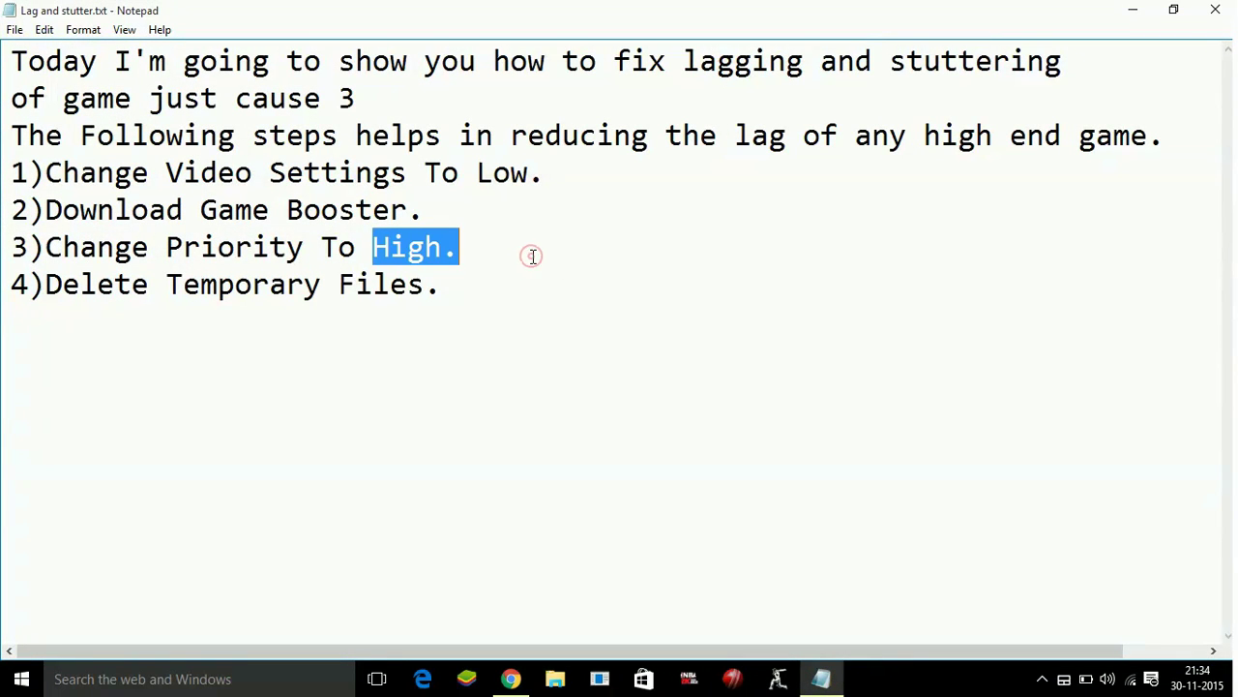
{"action": "left_click", "coordinate": [532, 255]}
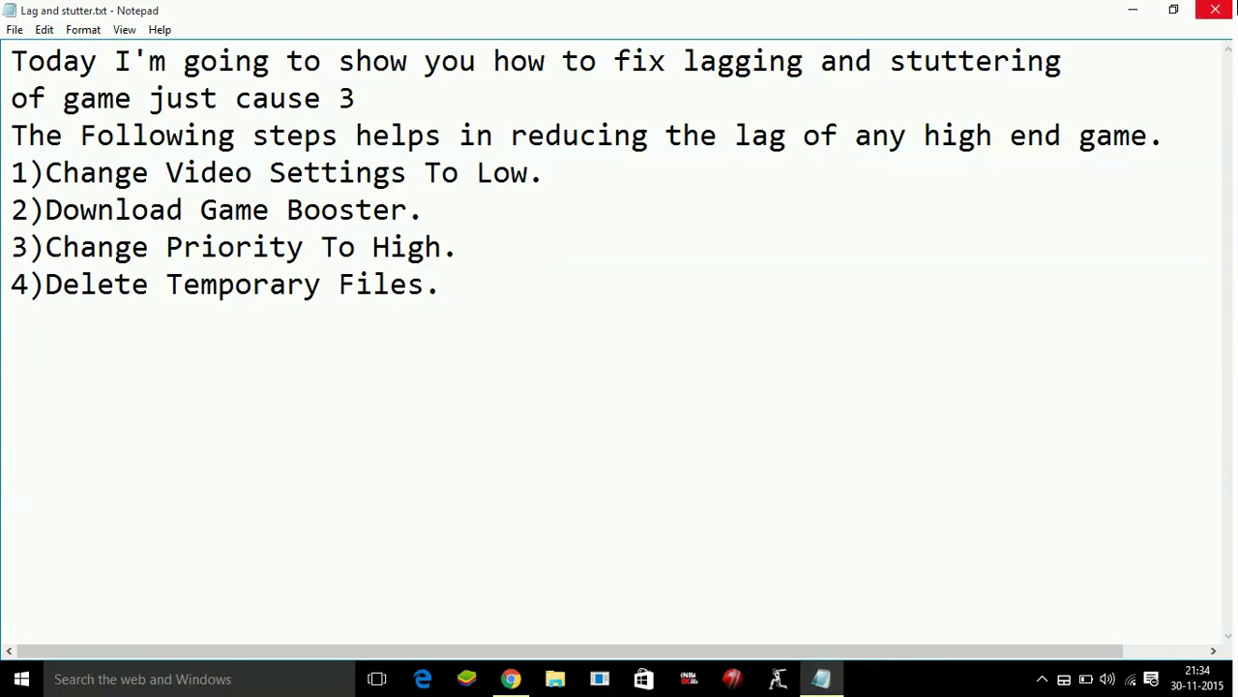
{"action": "left_click", "coordinate": [1133, 9]}
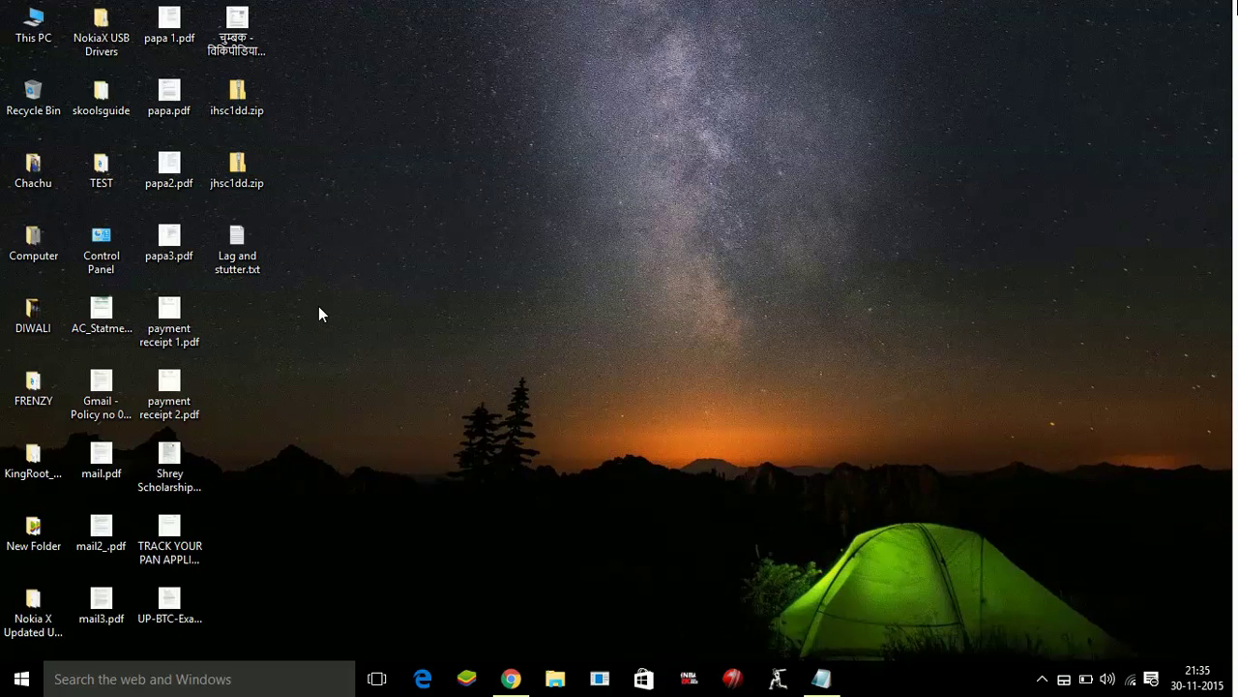
- Open This PC and browse into Local Disk (E:) to list its folders
{"action": "double_click", "coordinate": [29, 22]}
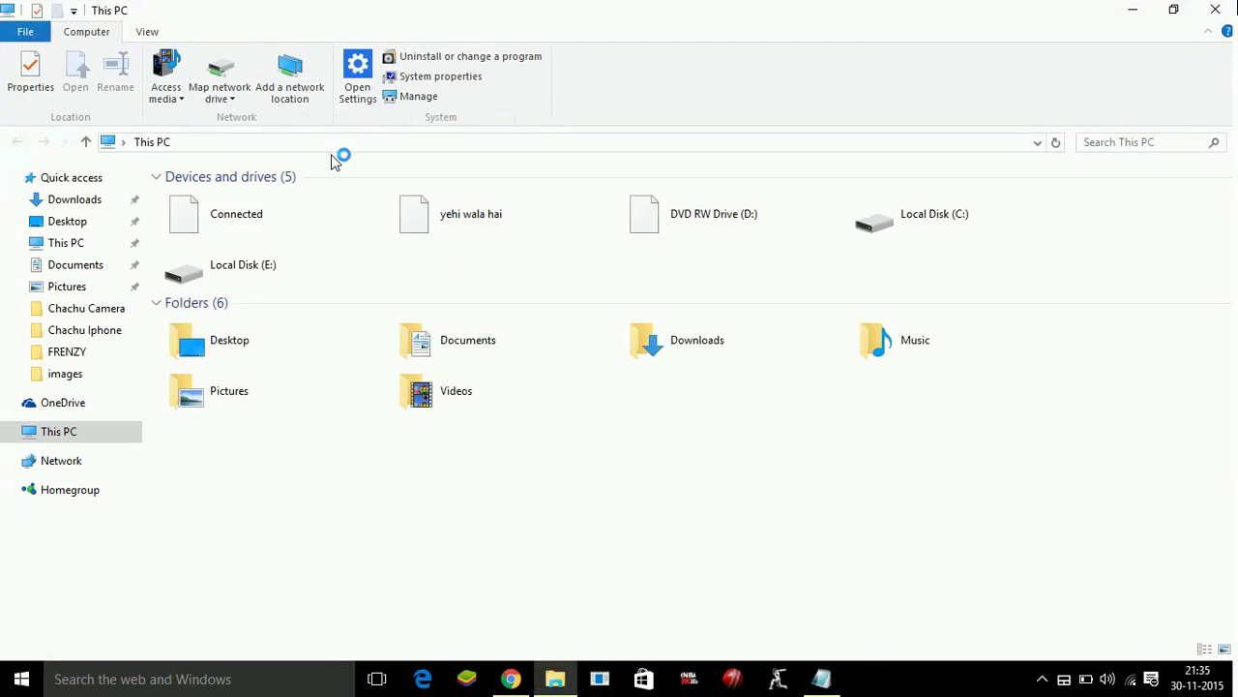
{"action": "left_click", "coordinate": [261, 274]}
{"action": "double_click", "coordinate": [261, 274]}
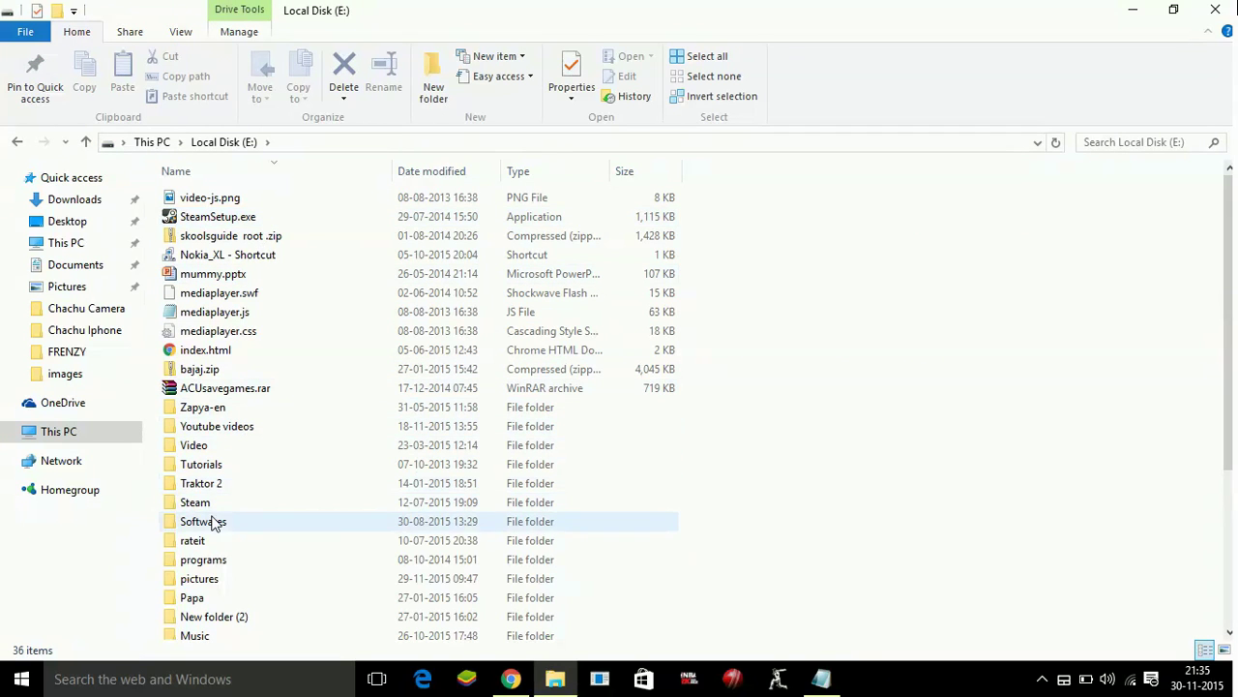
{"action": "left_click", "coordinate": [199, 616]}
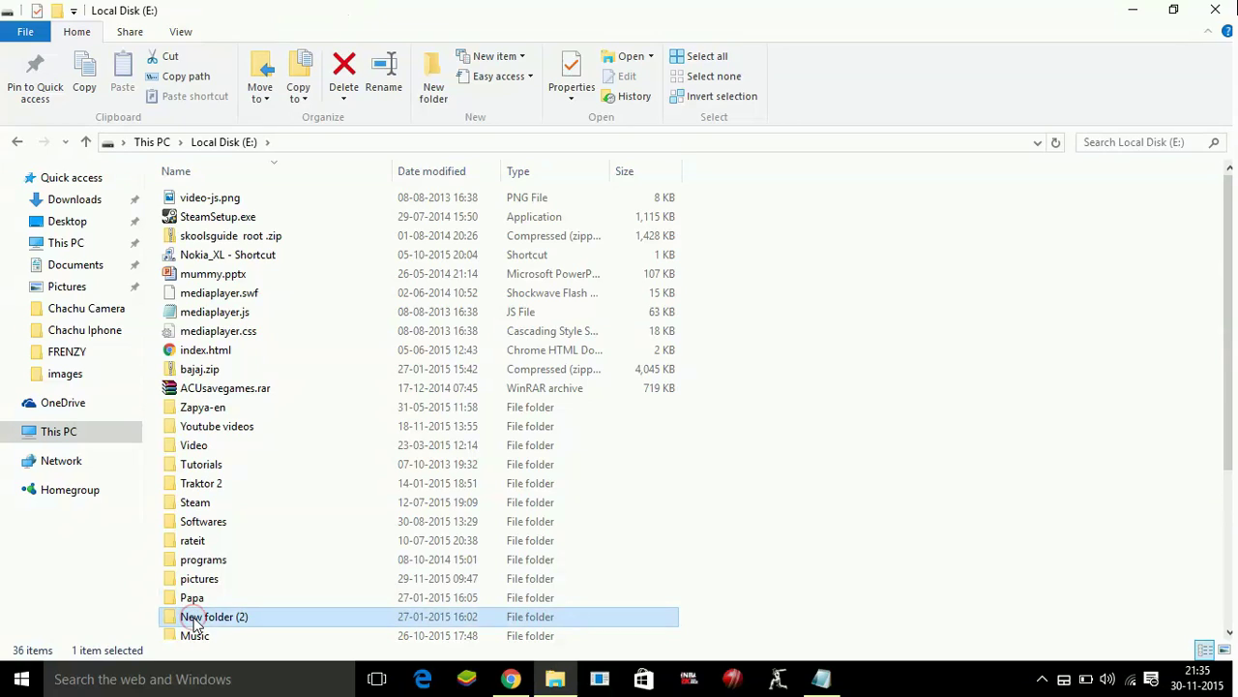
{"action": "left_click", "coordinate": [689, 677]}
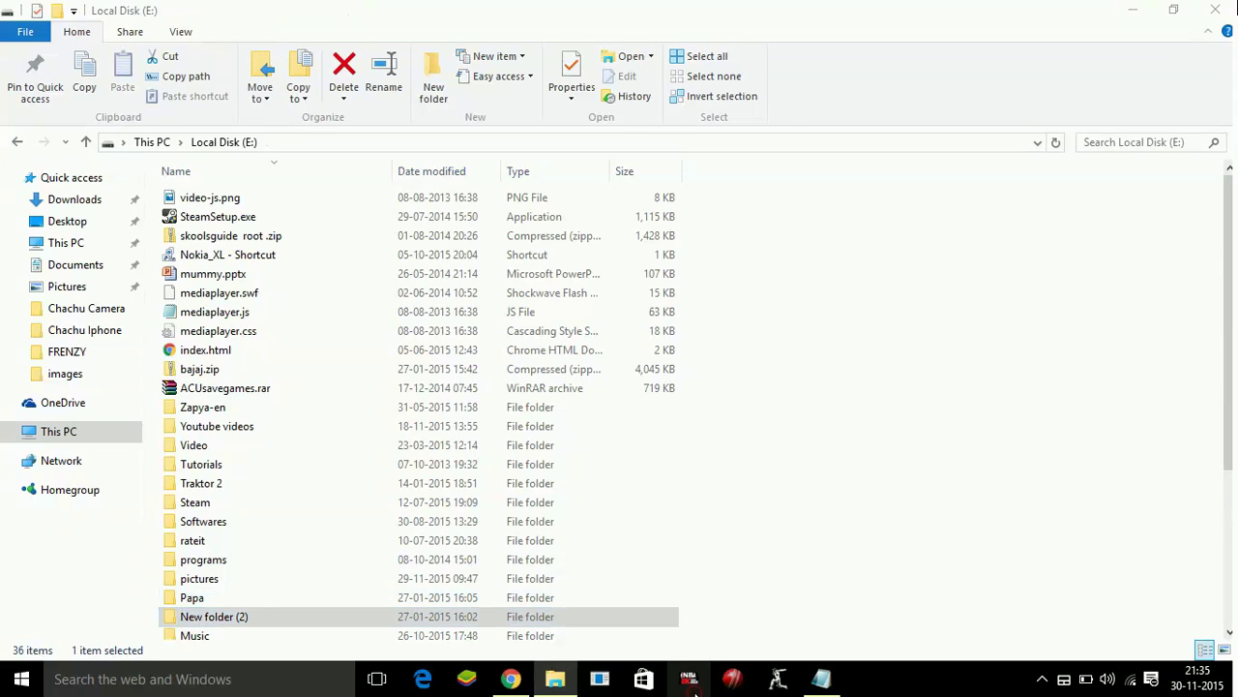
- Launch Task Manager from the taskbar and browse its Processes list
{"action": "right_click", "coordinate": [860, 675]}
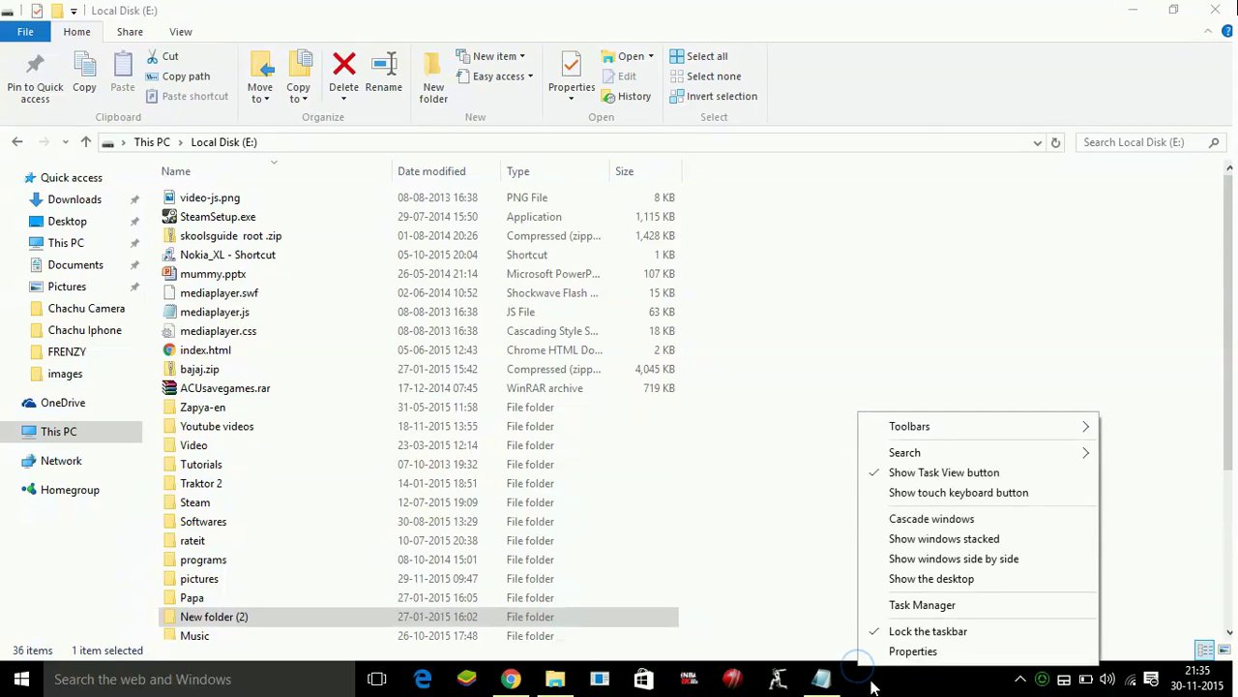
{"action": "left_click", "coordinate": [913, 610]}
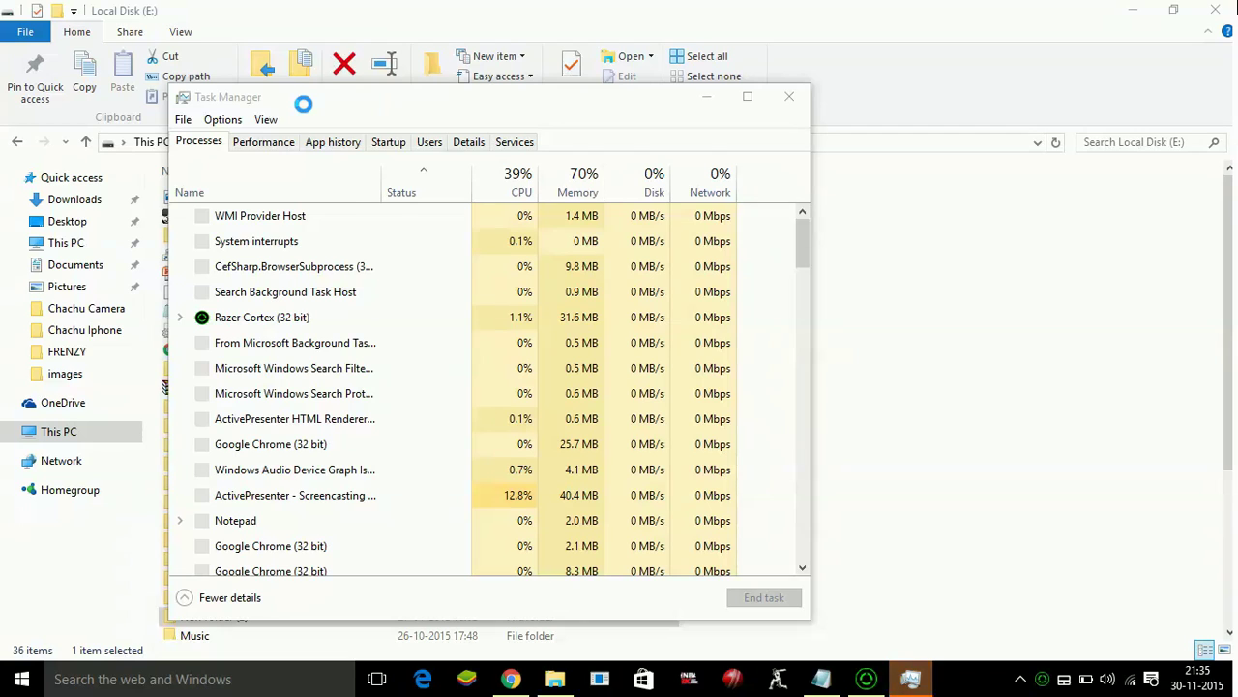
{"action": "left_click", "coordinate": [254, 247]}
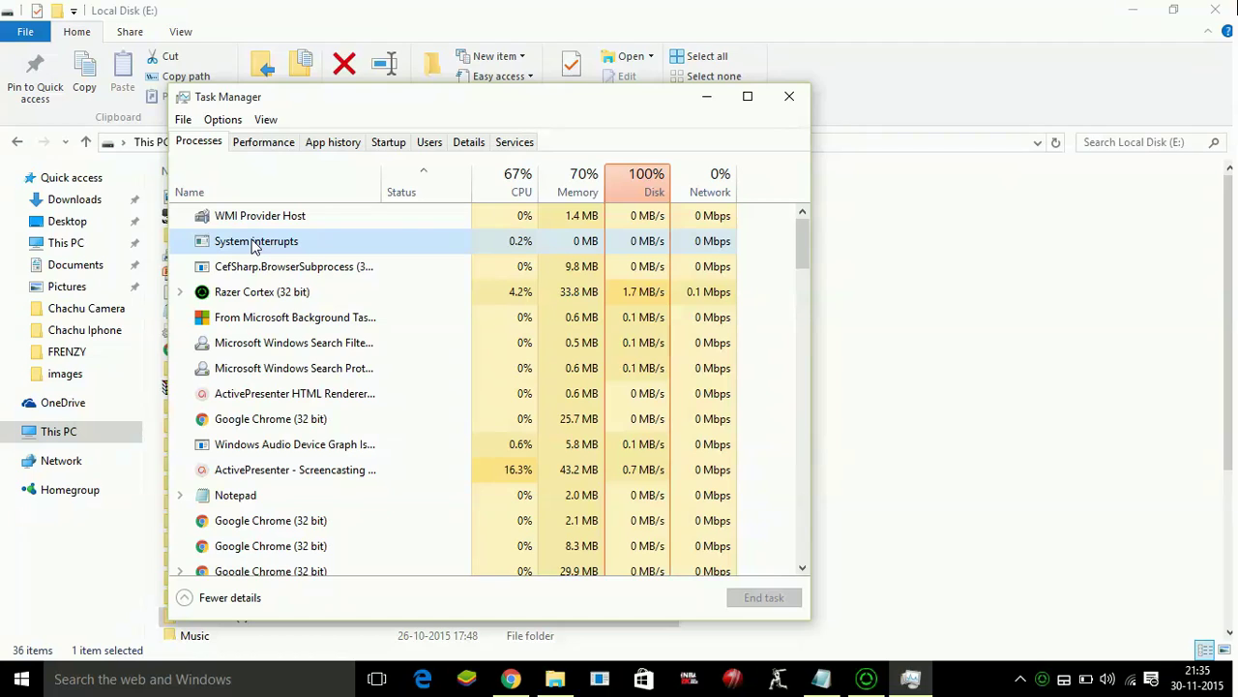
{"action": "left_click", "coordinate": [511, 393]}
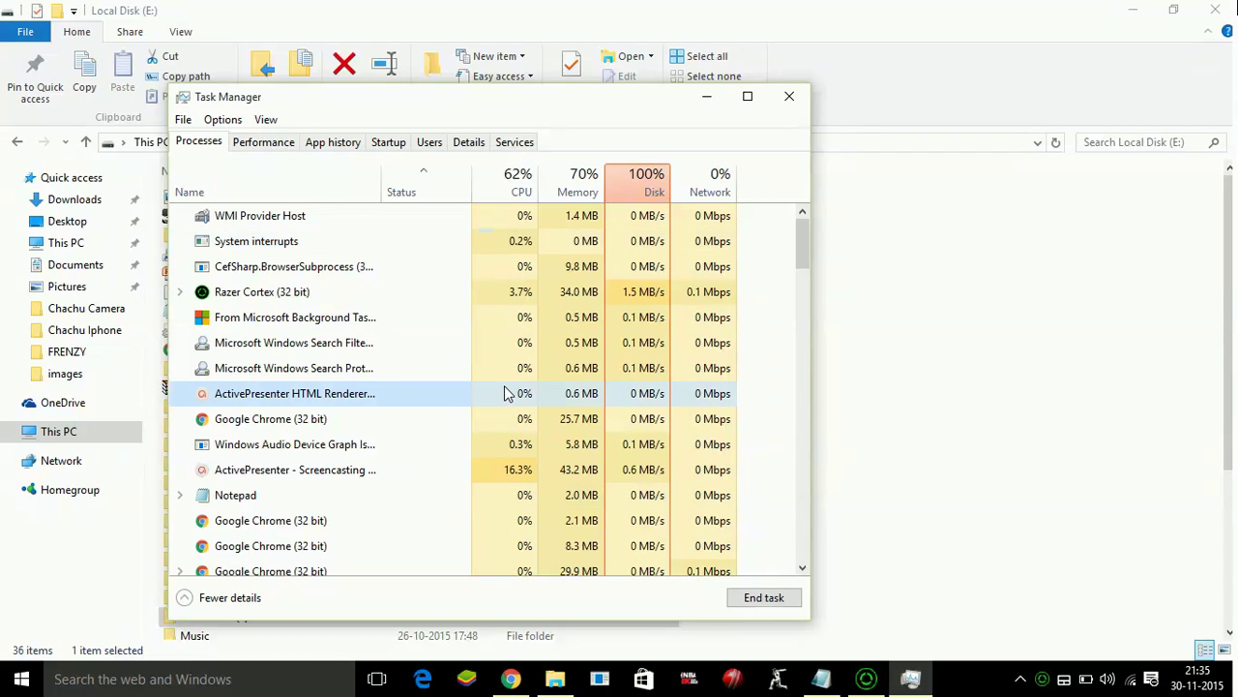
- Select the NBA2K16.exe process and jump to it on the Details tab
{"action": "key", "text": "n"}
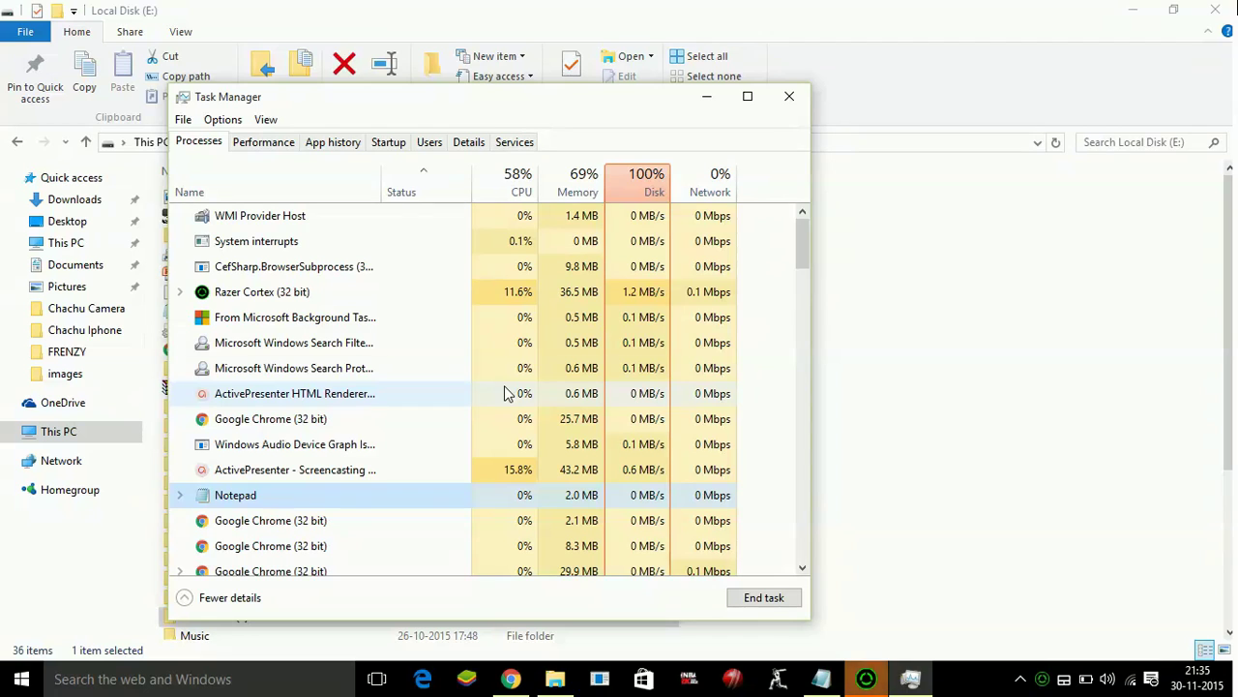
{"action": "left_click", "coordinate": [798, 569]}
{"action": "left_click", "coordinate": [802, 569]}
{"action": "left_click", "coordinate": [802, 569]}
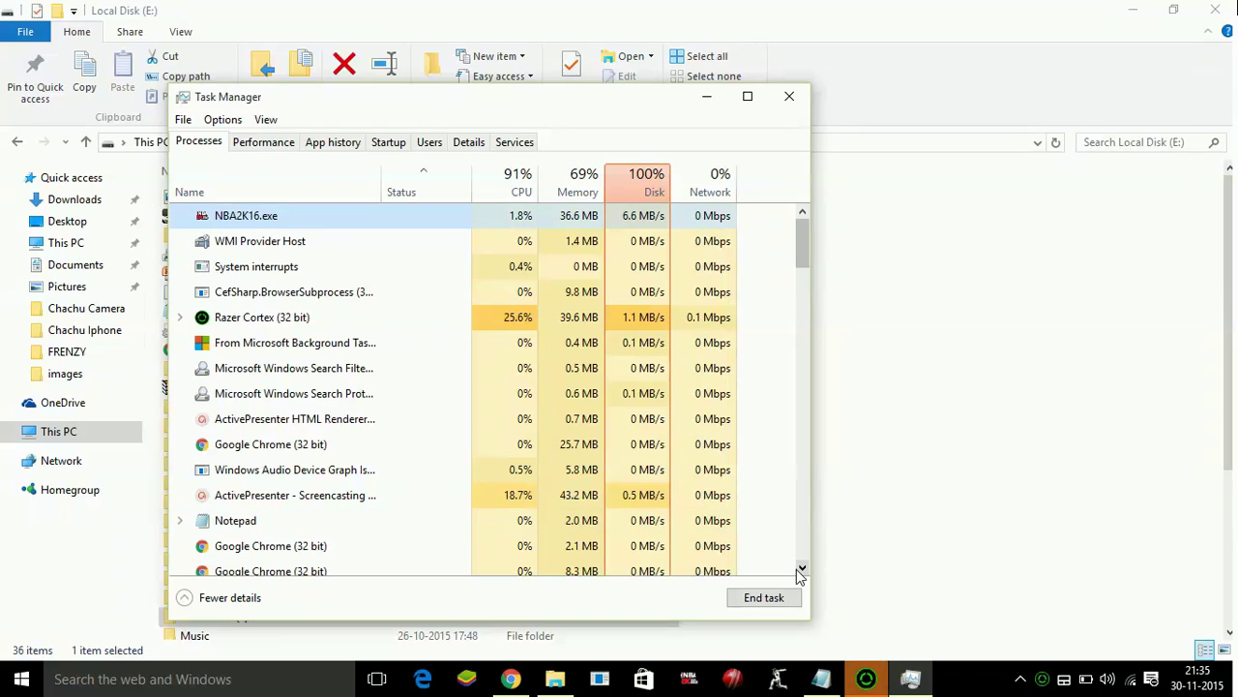
{"action": "key", "text": "shift+F10"}
{"action": "key", "text": "Down"}
{"action": "key", "text": "Down"}
{"action": "key", "text": "Down"}
{"action": "key", "text": "Down"}
{"action": "key", "text": "Return"}
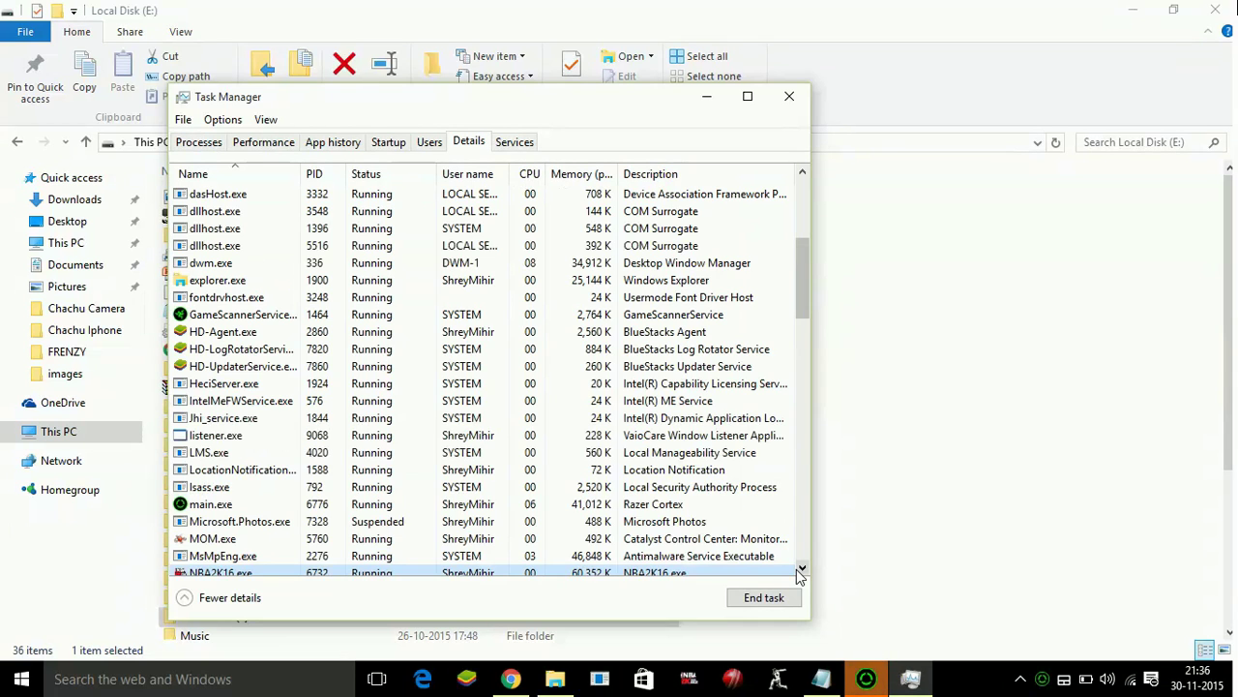
- Set NBA2K16.exe's priority to High and confirm the priority change
{"action": "key", "text": "n"}
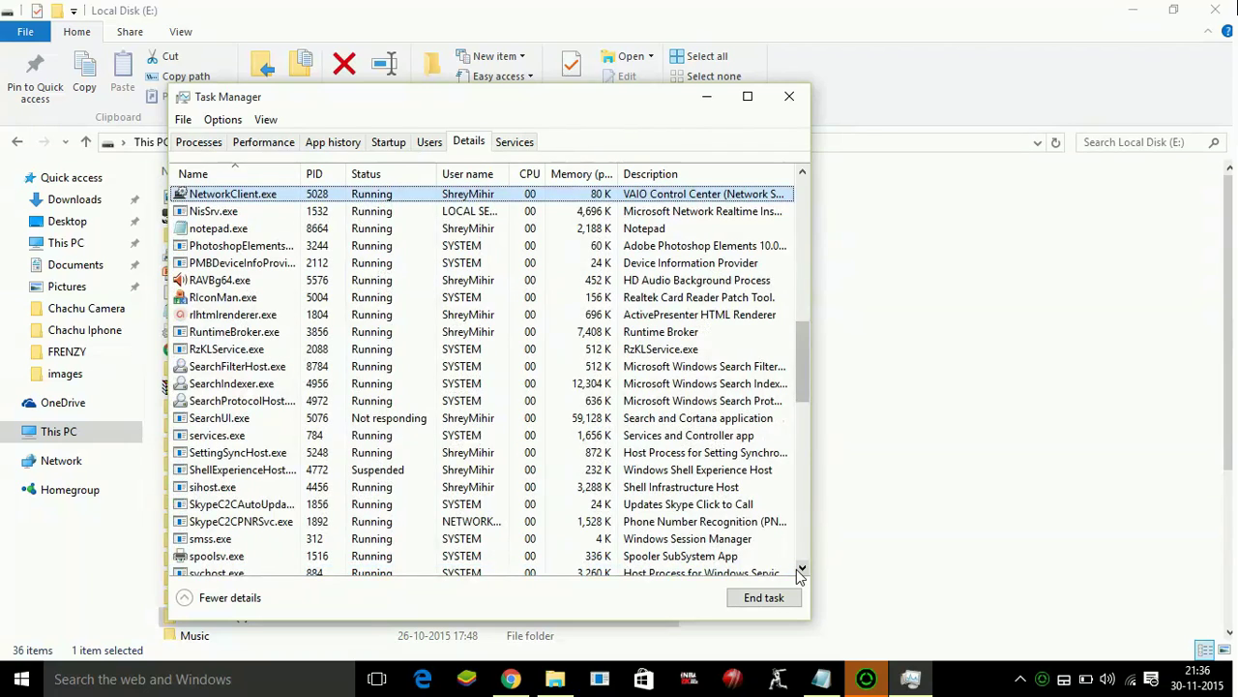
{"action": "key", "text": "Down"}
{"action": "key", "text": "Down"}
{"action": "key", "text": "n"}
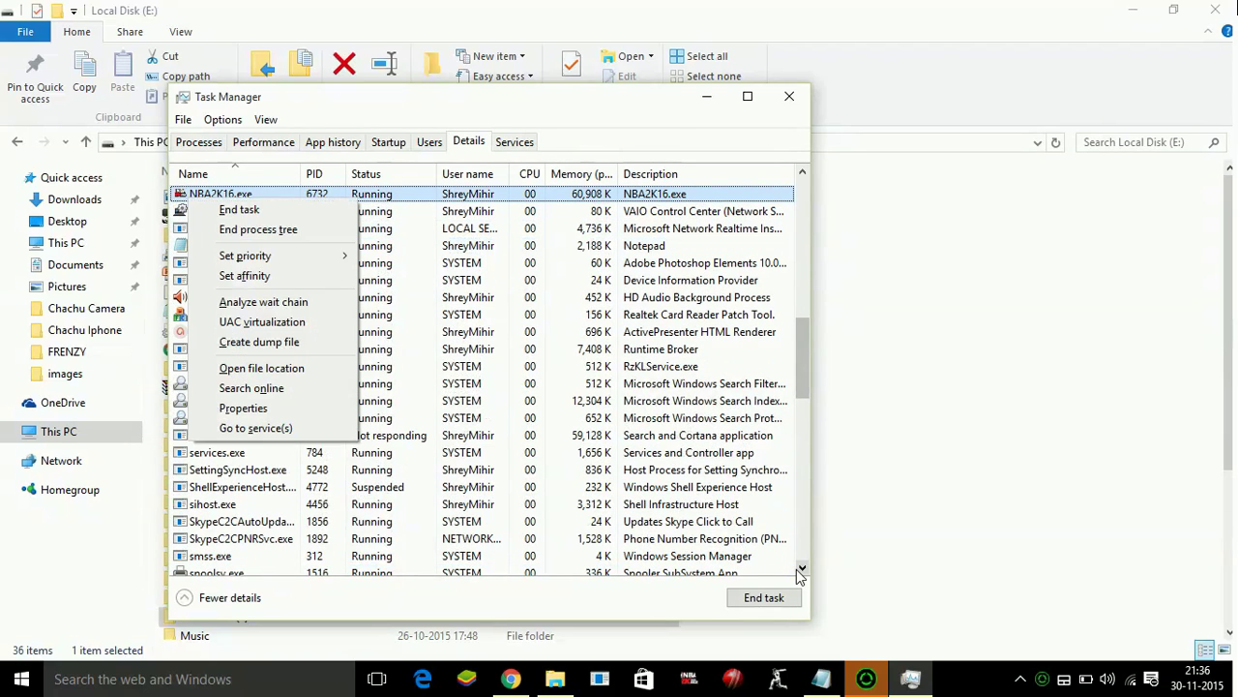
{"action": "key", "text": "shift+F10"}
{"action": "key", "text": "Down"}
{"action": "key", "text": "Down"}
{"action": "key", "text": "Down"}
{"action": "key", "text": "Right"}
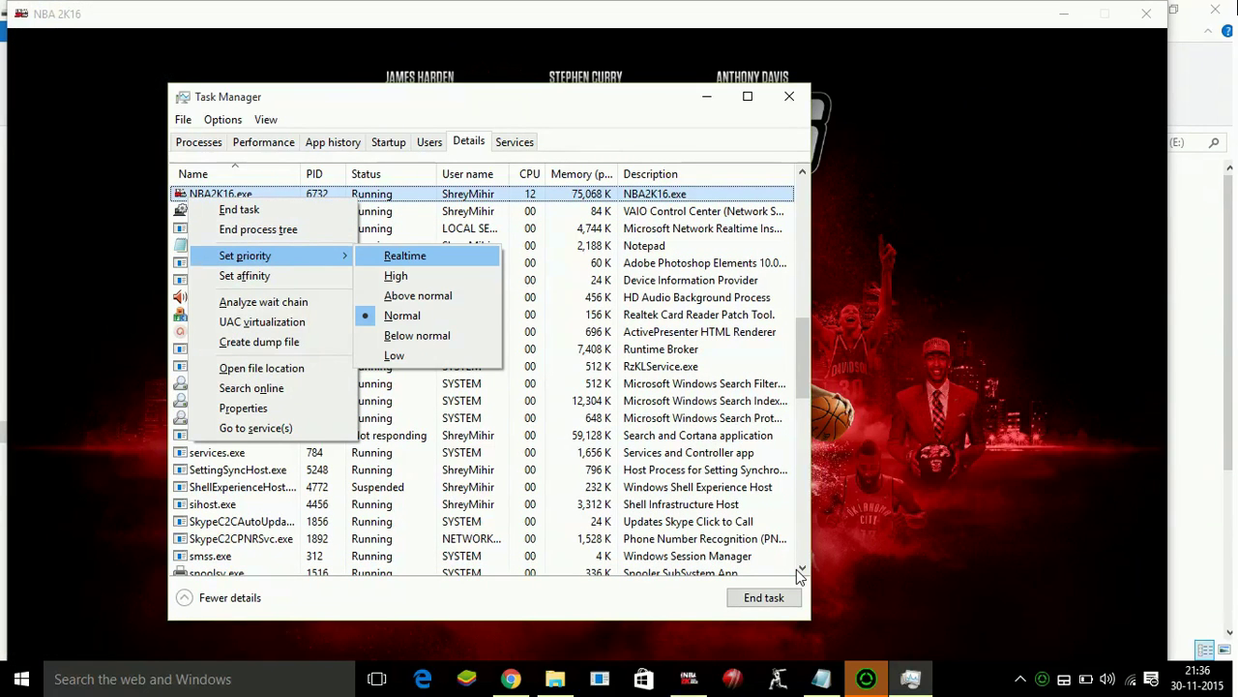
{"action": "key", "text": "Down"}
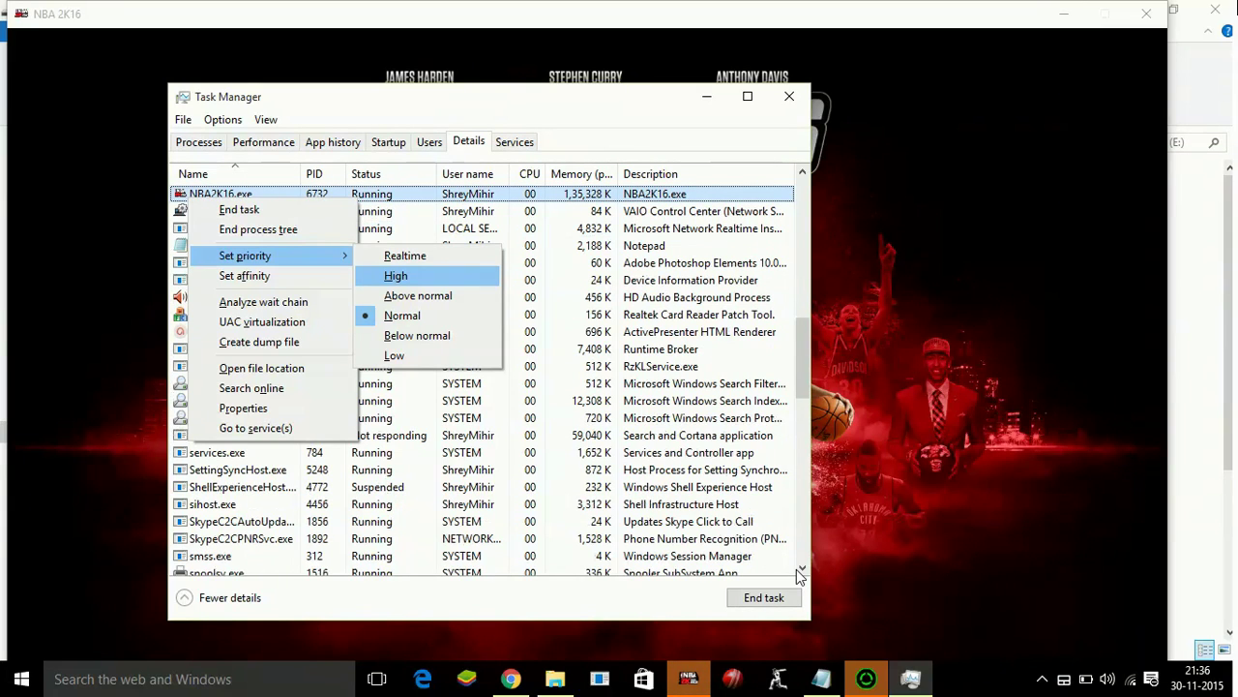
{"action": "left_click", "coordinate": [796, 569]}
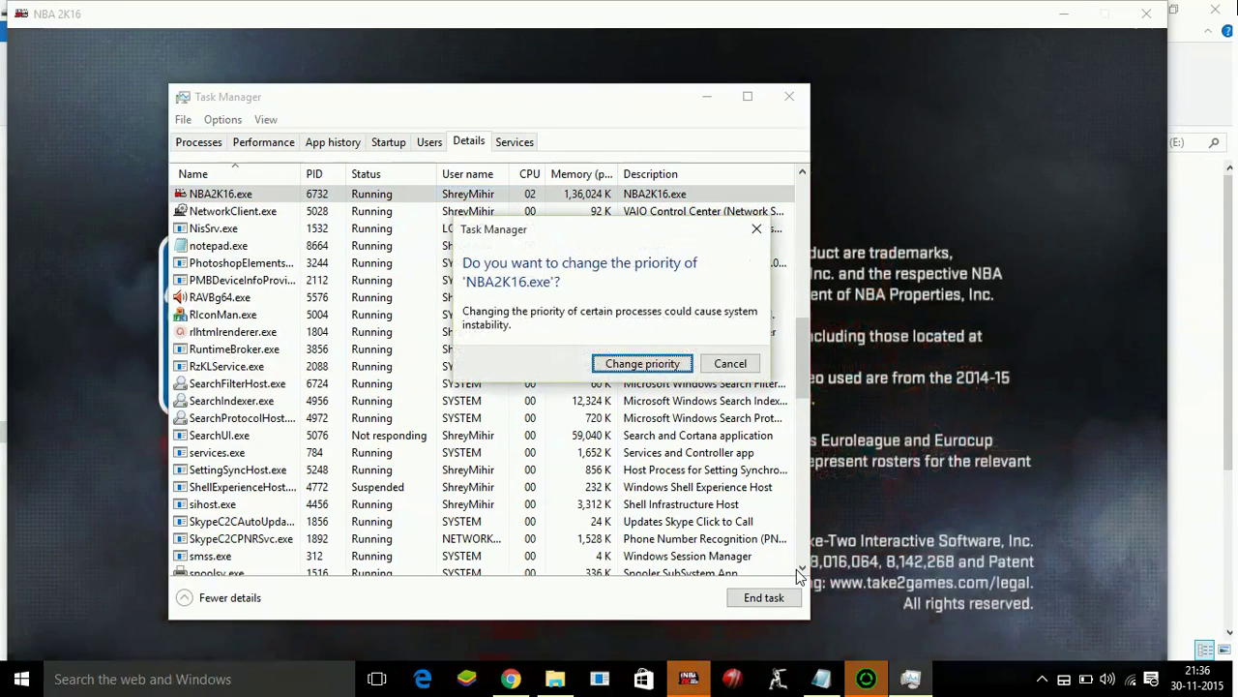
{"action": "key", "text": "Return"}
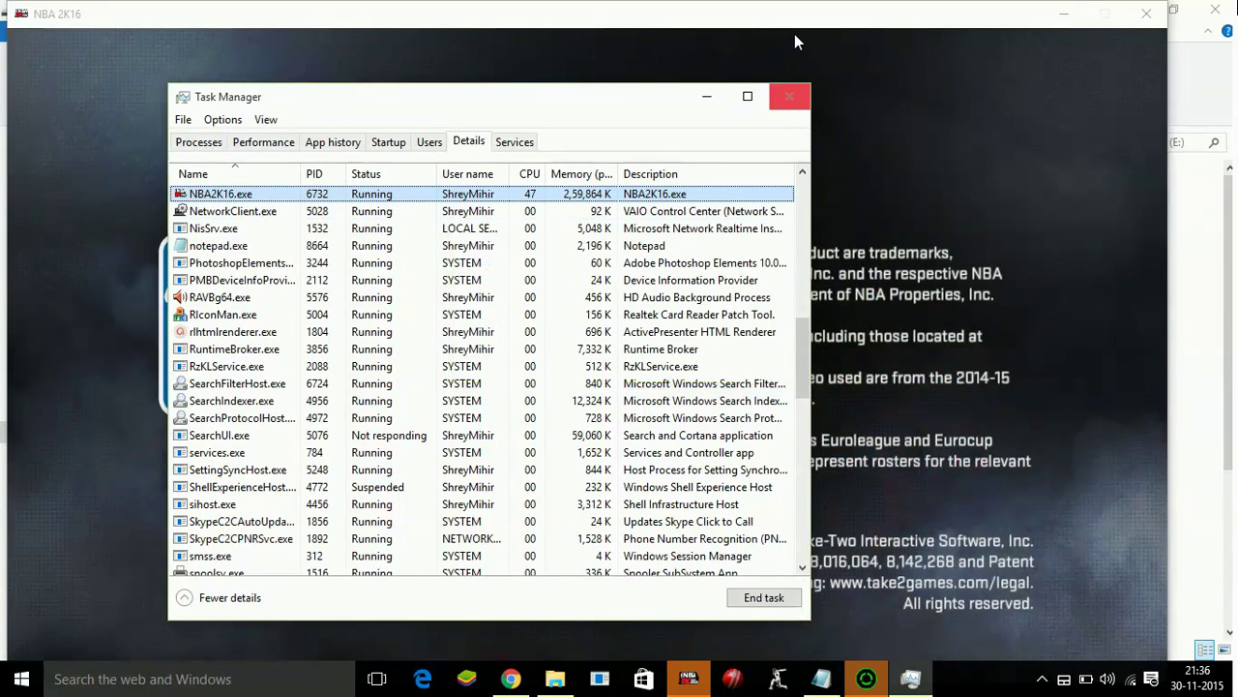
- Close Task Manager and minimize the NBA 2K16 game window
{"action": "left_click", "coordinate": [789, 96]}
{"action": "left_click", "coordinate": [1063, 14]}
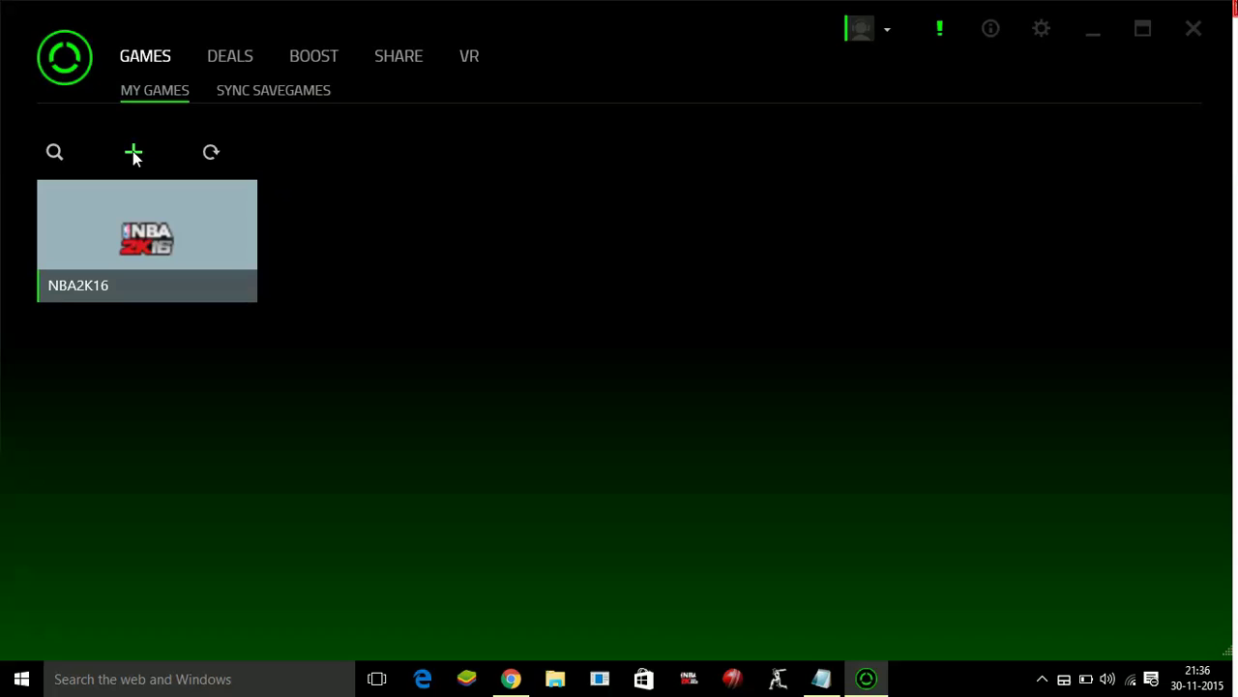
- Cancel the Add Games dialog without adding anything, then open the NBA2K16 tile
{"action": "left_click", "coordinate": [134, 154]}
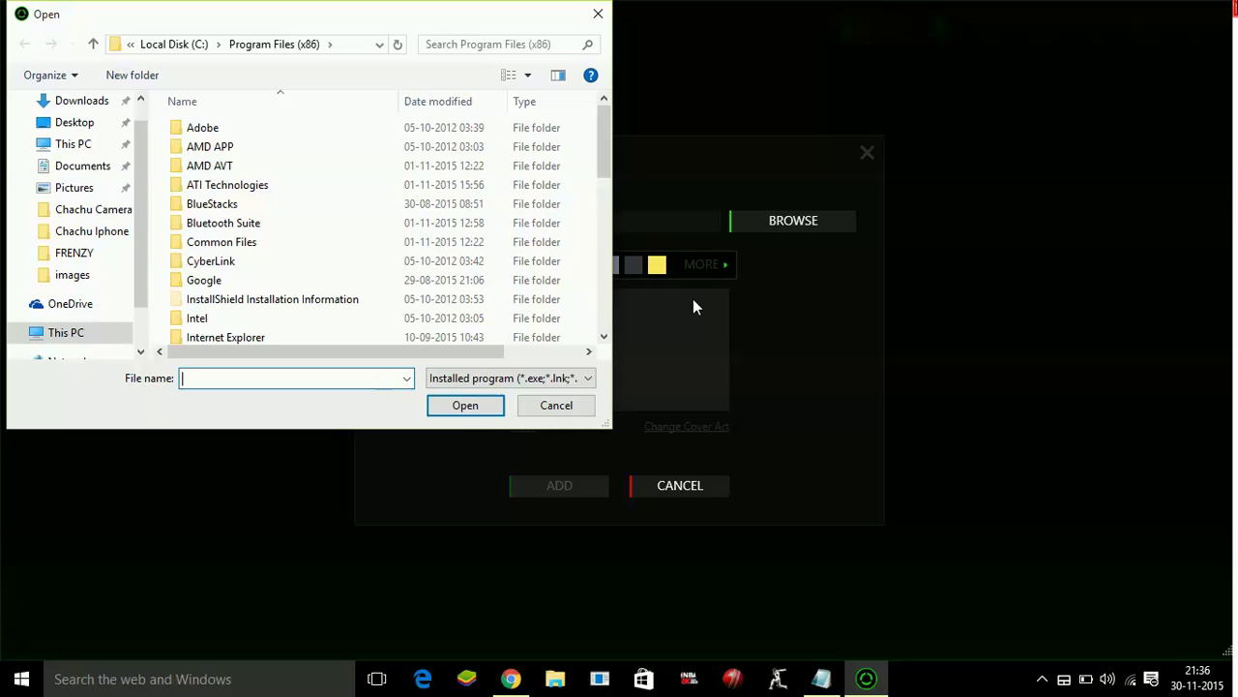
{"action": "left_click", "coordinate": [545, 407]}
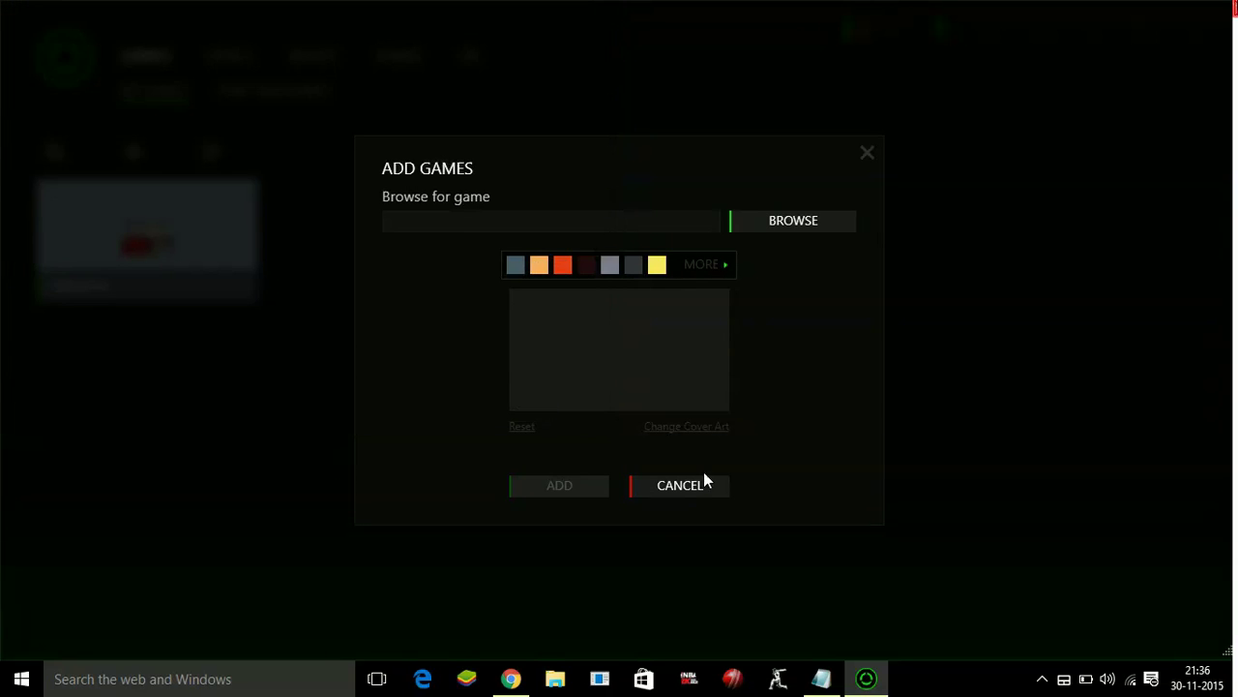
{"action": "left_click", "coordinate": [675, 491]}
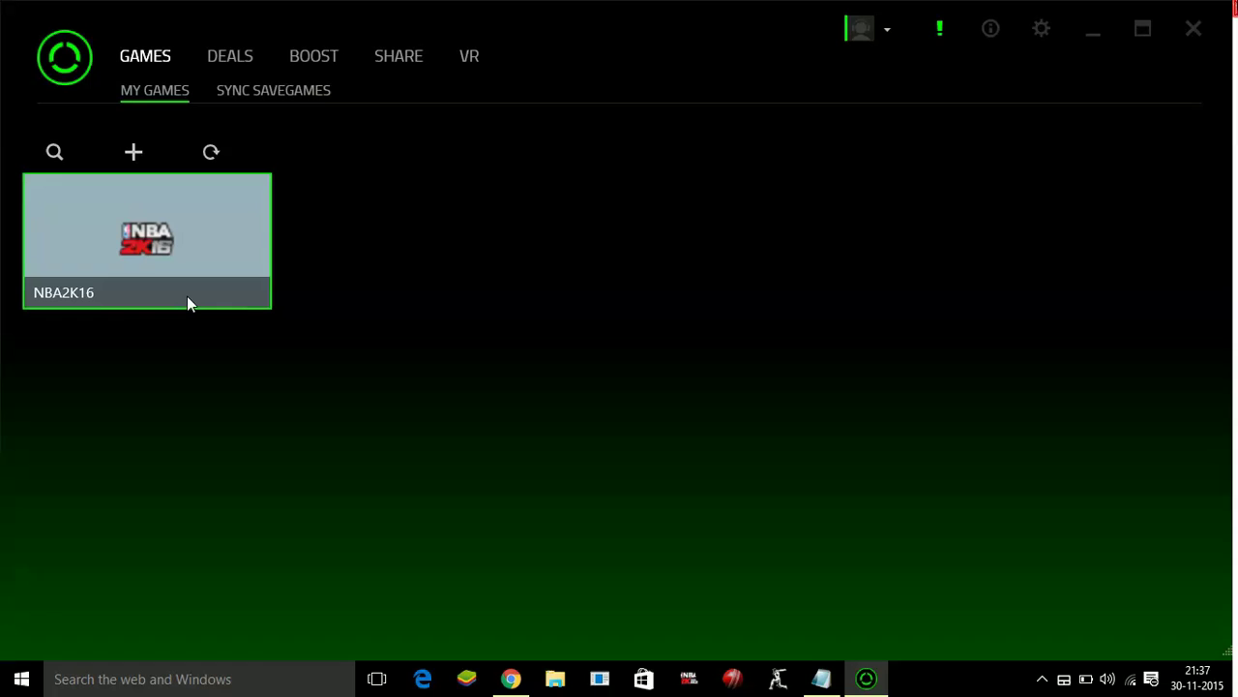
{"action": "left_click", "coordinate": [182, 214]}
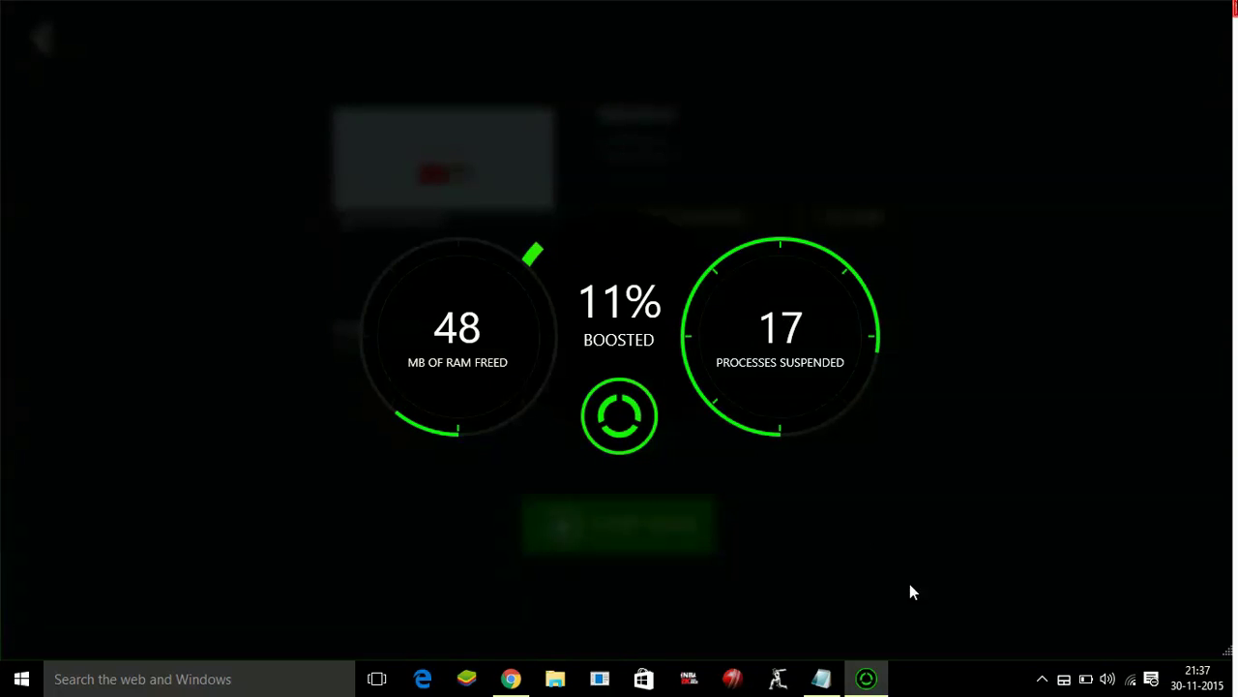
- Reopen Task Manager, move it aside, and select the NBA2K16.exe process
{"action": "right_click", "coordinate": [950, 679]}
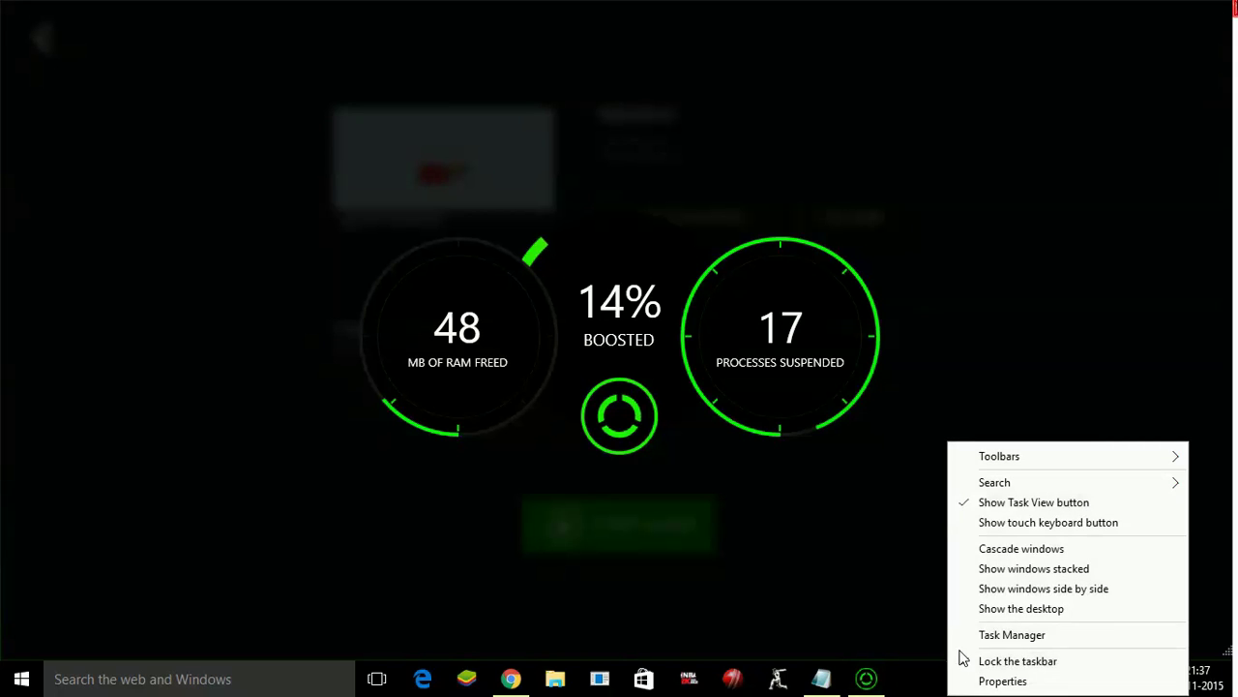
{"action": "left_click", "coordinate": [983, 641]}
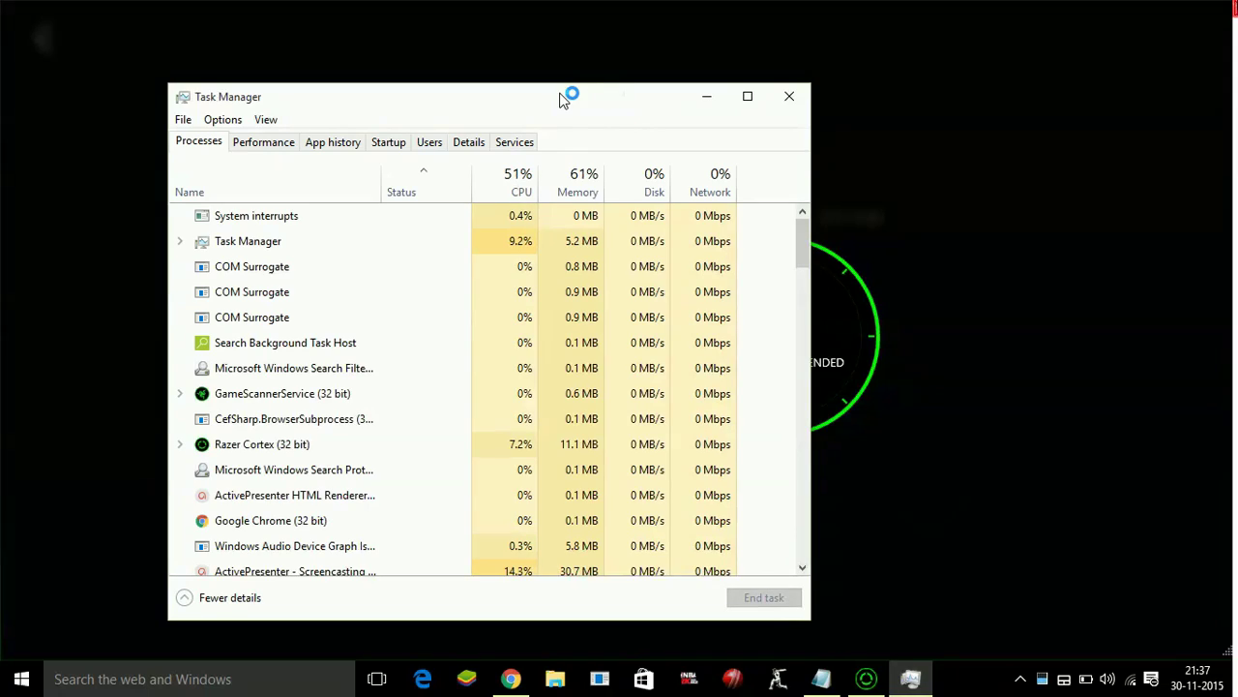
{"action": "left_click_drag", "start_coordinate": [558, 96], "coordinate": [761, 81]}
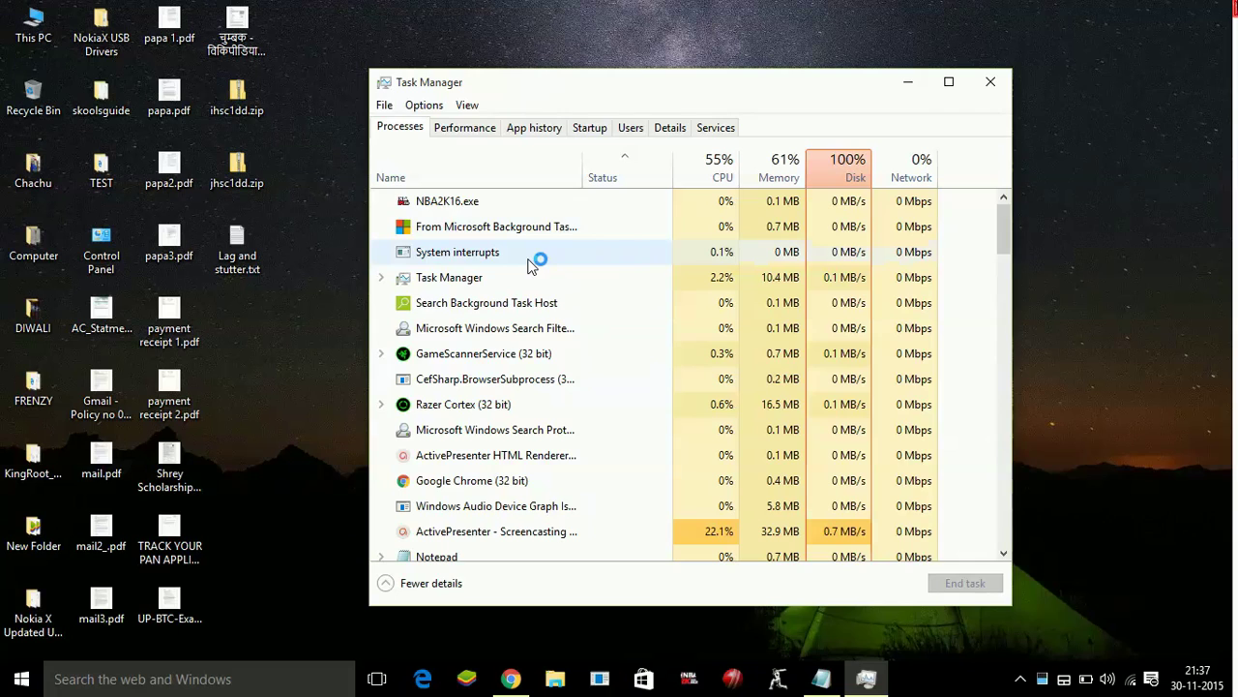
{"action": "left_click", "coordinate": [512, 207]}
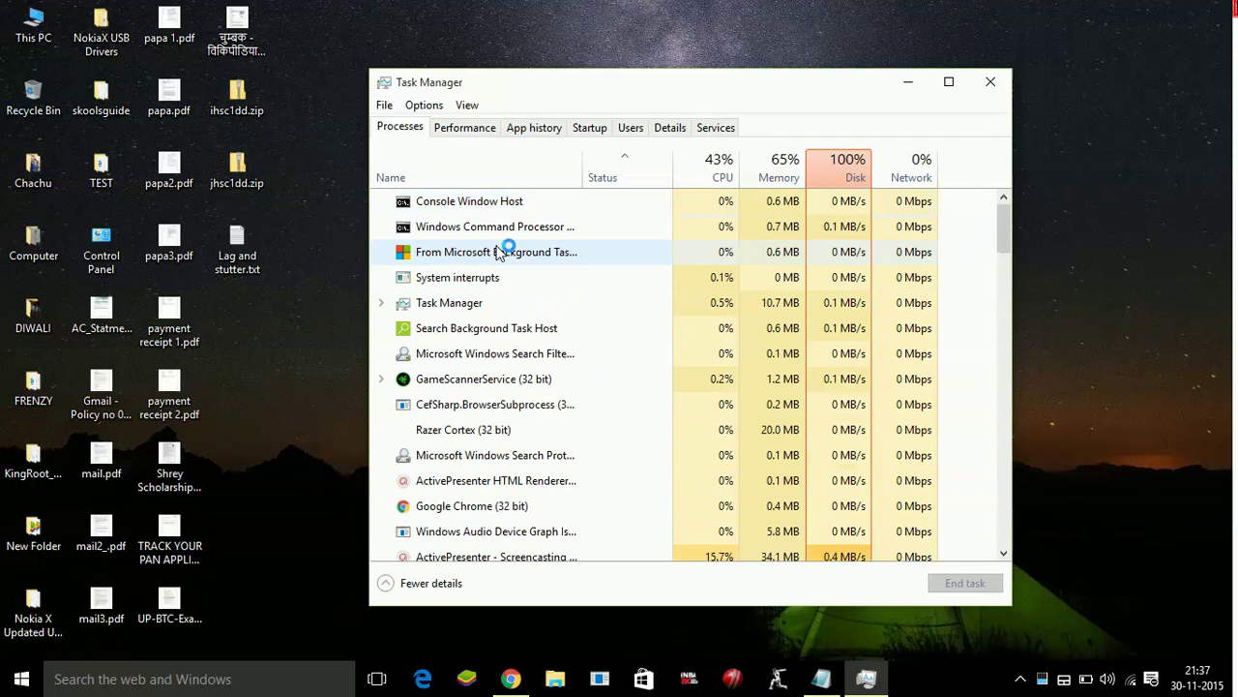
- Close Task Manager, restore the notes, and highlight finished steps 1–3 and step 4
{"action": "left_click", "coordinate": [991, 81]}
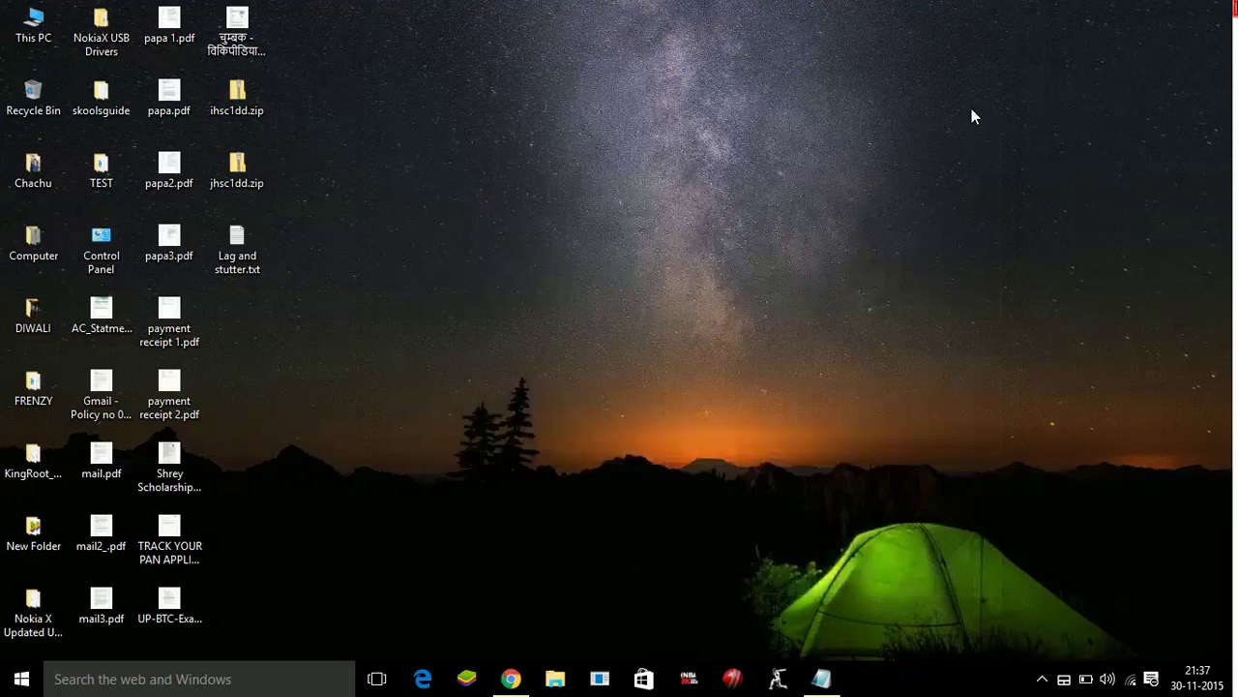
{"action": "left_click", "coordinate": [802, 693]}
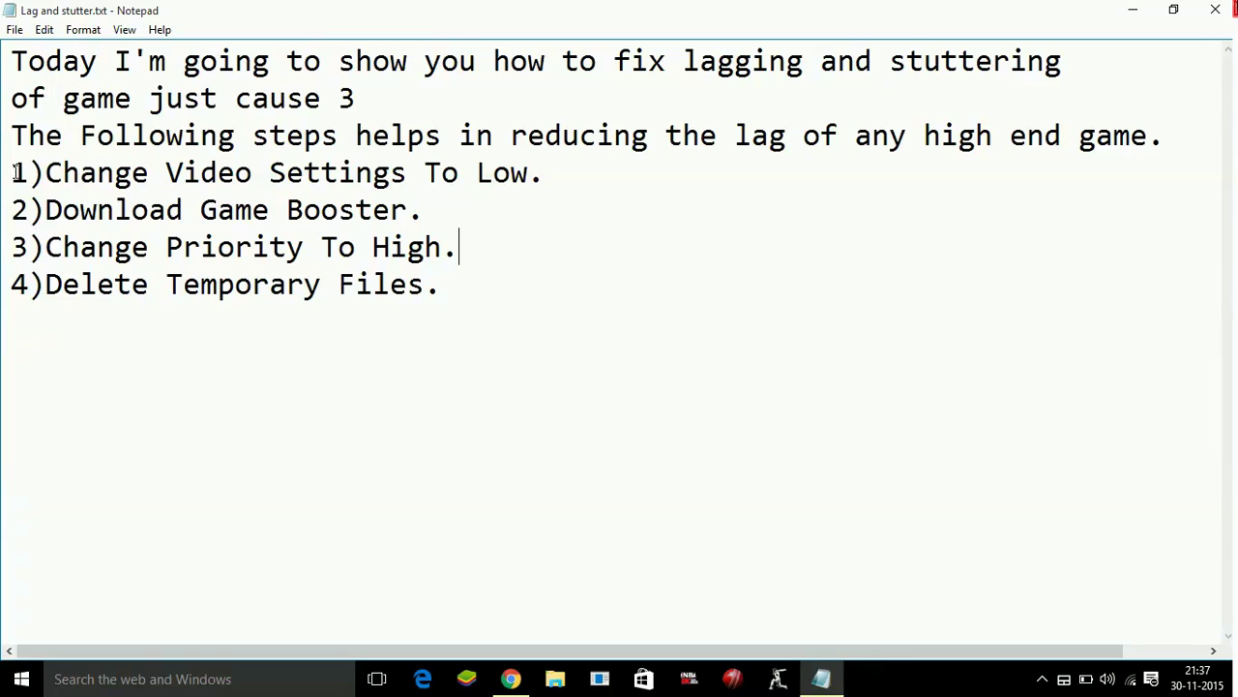
{"action": "left_click_drag", "start_coordinate": [11, 173], "coordinate": [473, 245]}
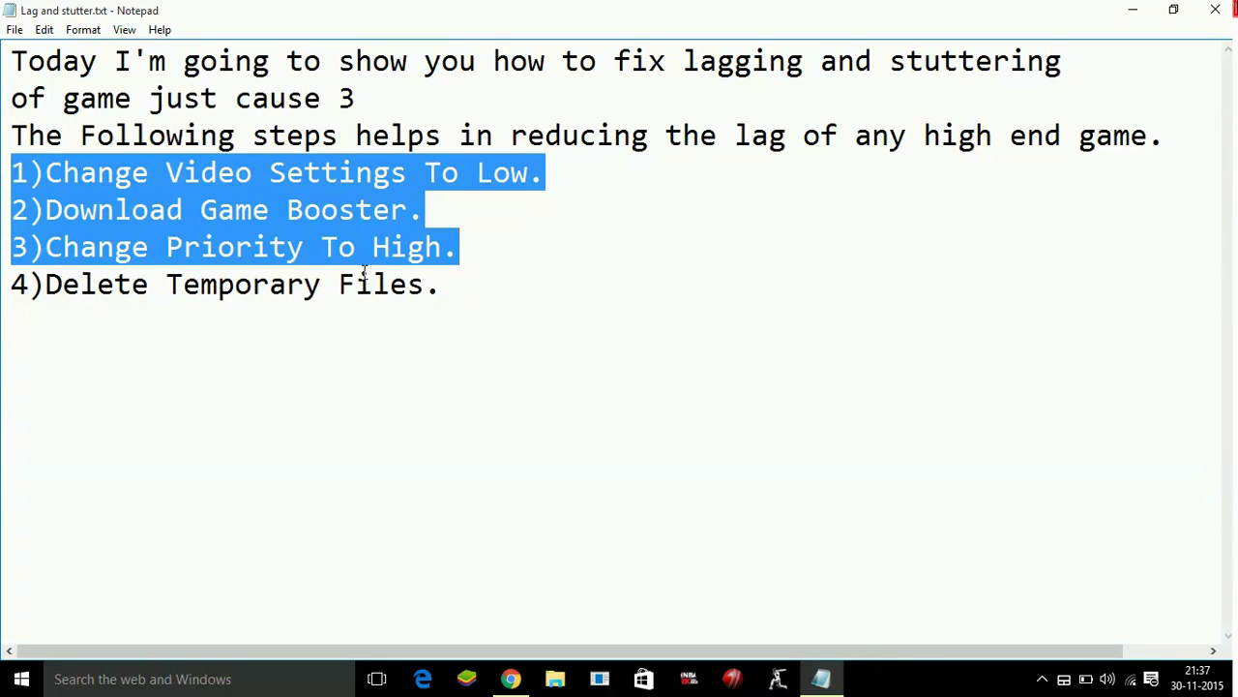
{"action": "double_click", "coordinate": [16, 283]}
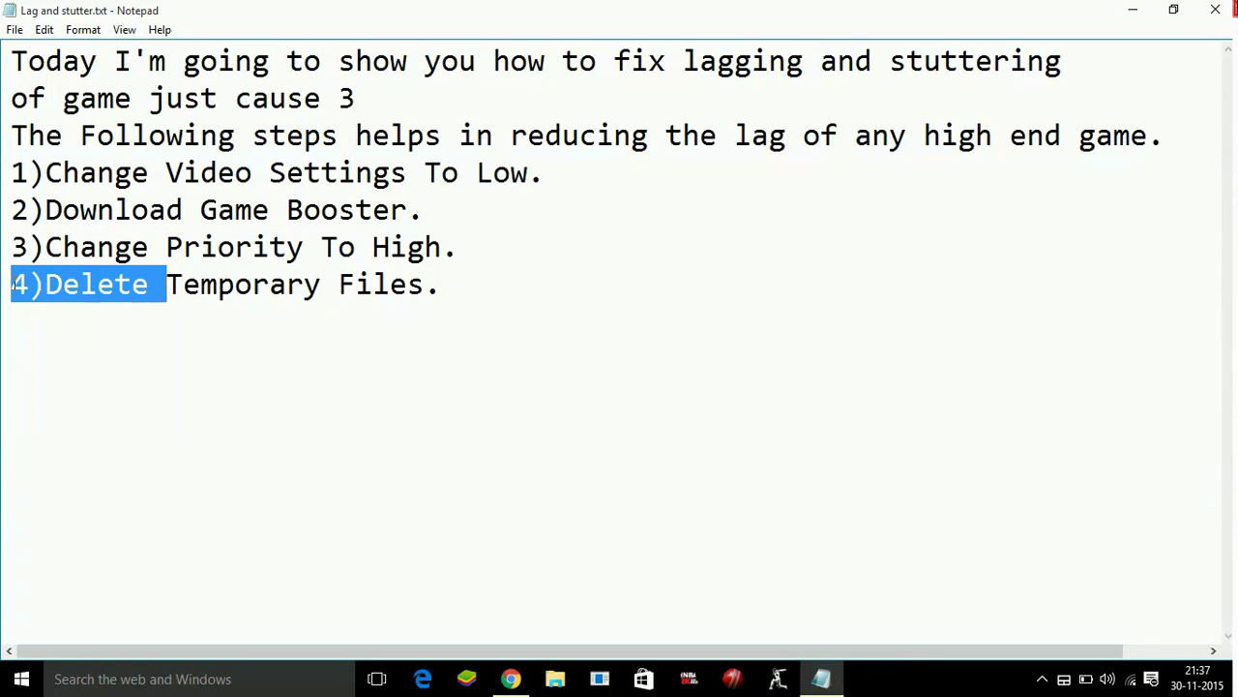
{"action": "left_click", "coordinate": [294, 406]}
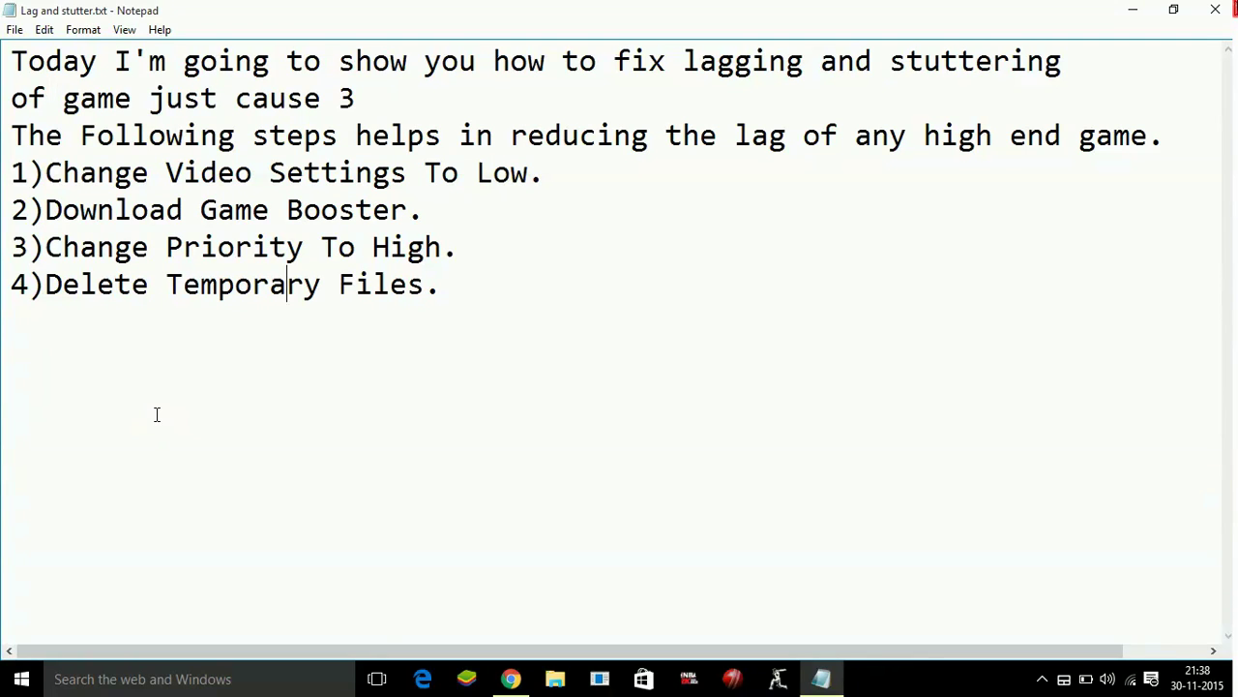
- Open the C:\Windows\Temp folder from the Run box
{"action": "key", "text": "super+r"}
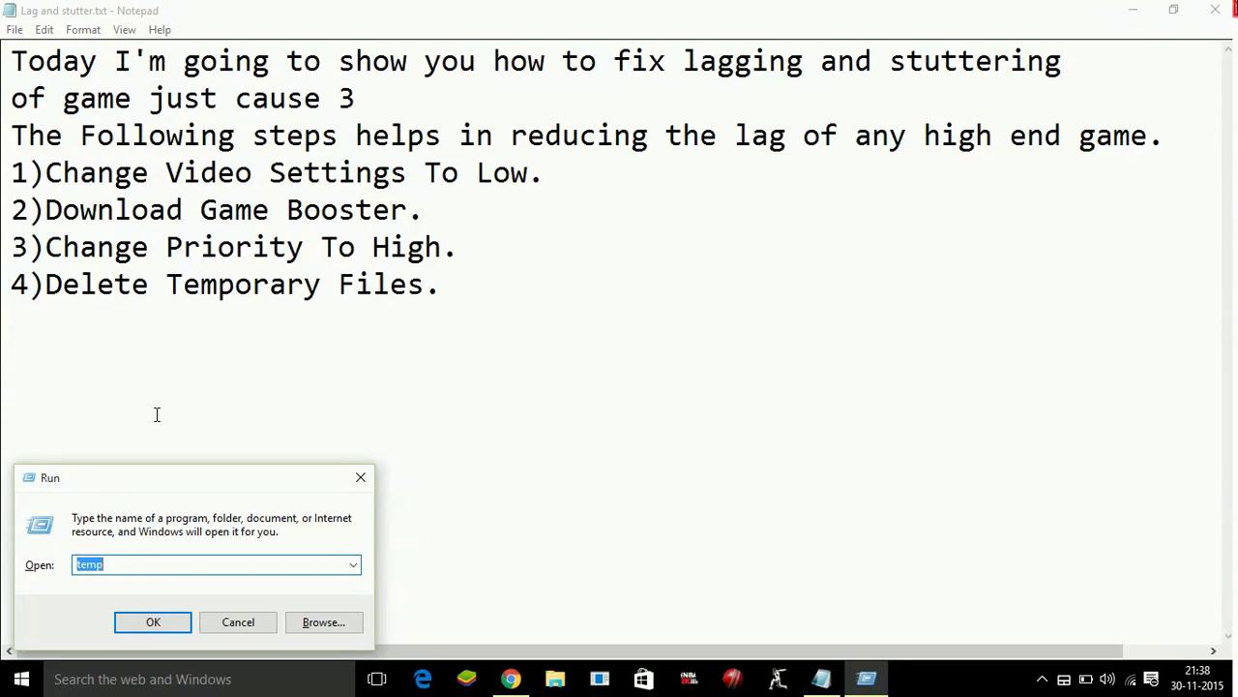
{"action": "left_click", "coordinate": [134, 568]}
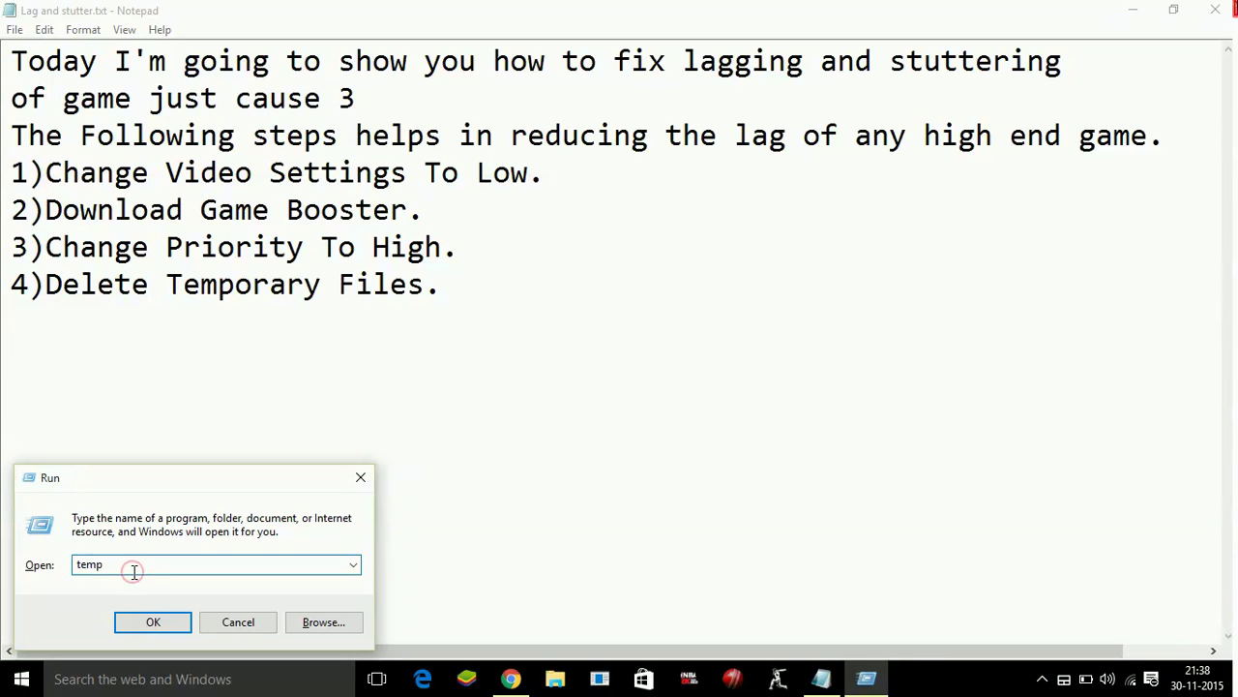
{"action": "key", "text": "Return"}
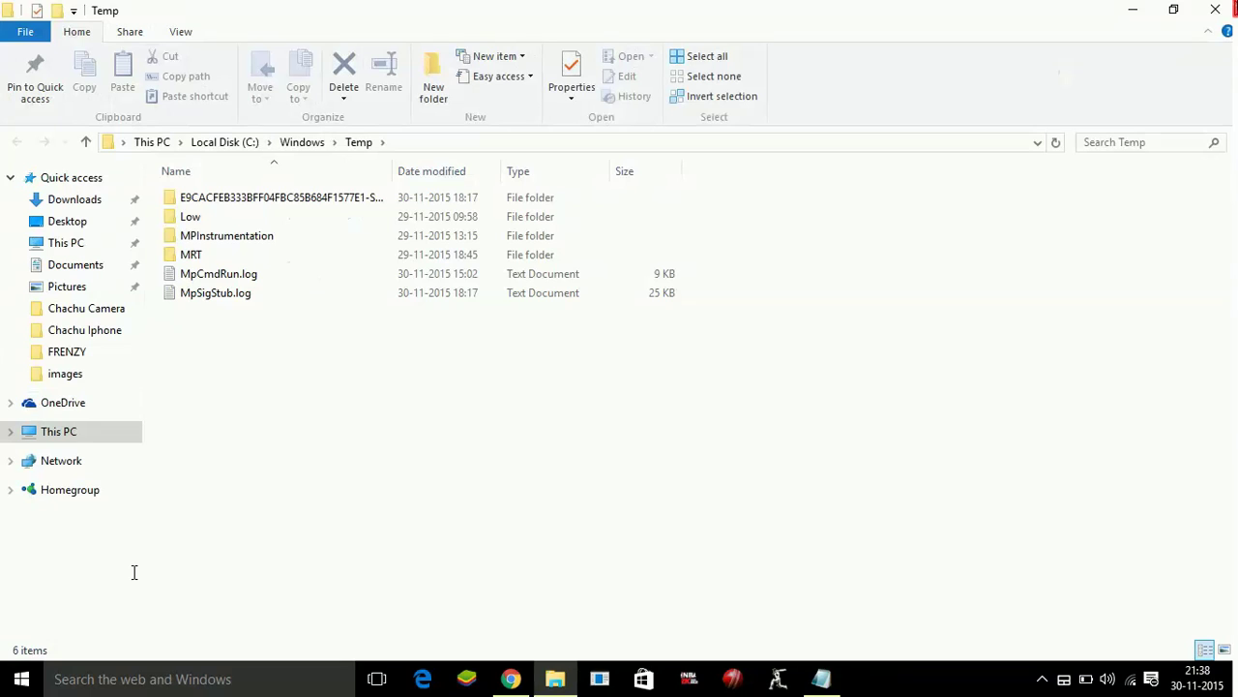
- Permanently delete everything in Windows Temp with admin permission, skipping the in-use file
{"action": "key", "text": "ctrl+a"}
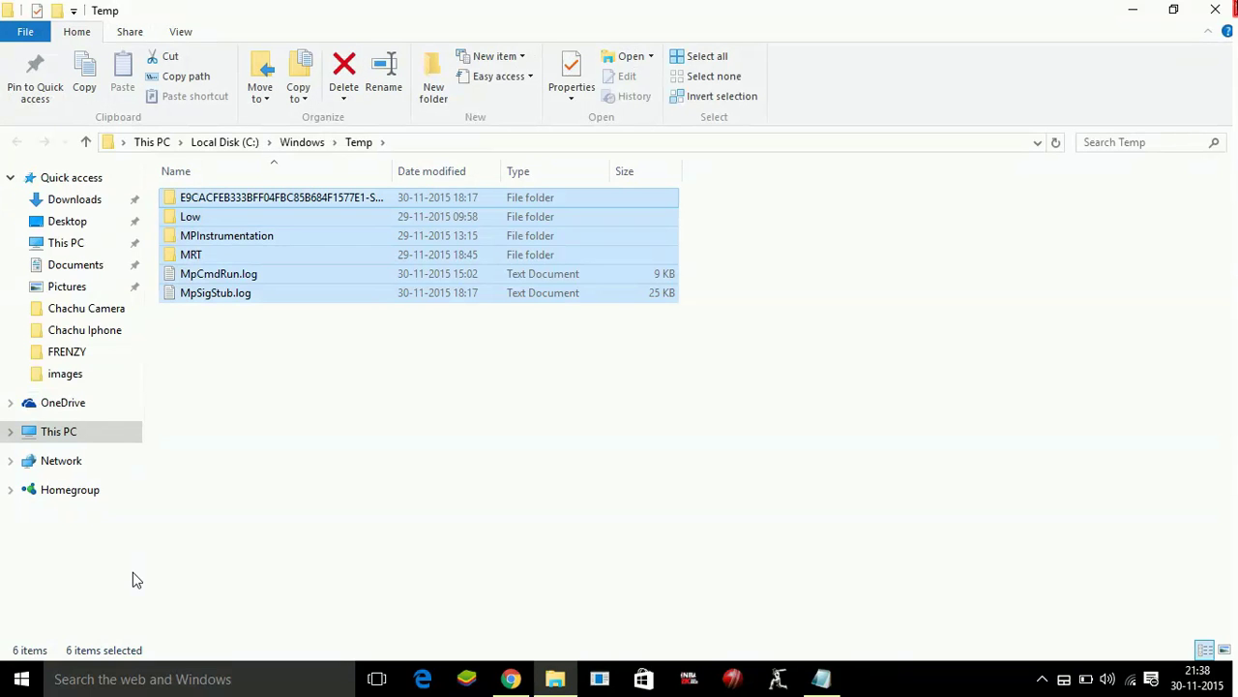
{"action": "key", "text": "shift+Delete"}
{"action": "key", "text": "Return"}
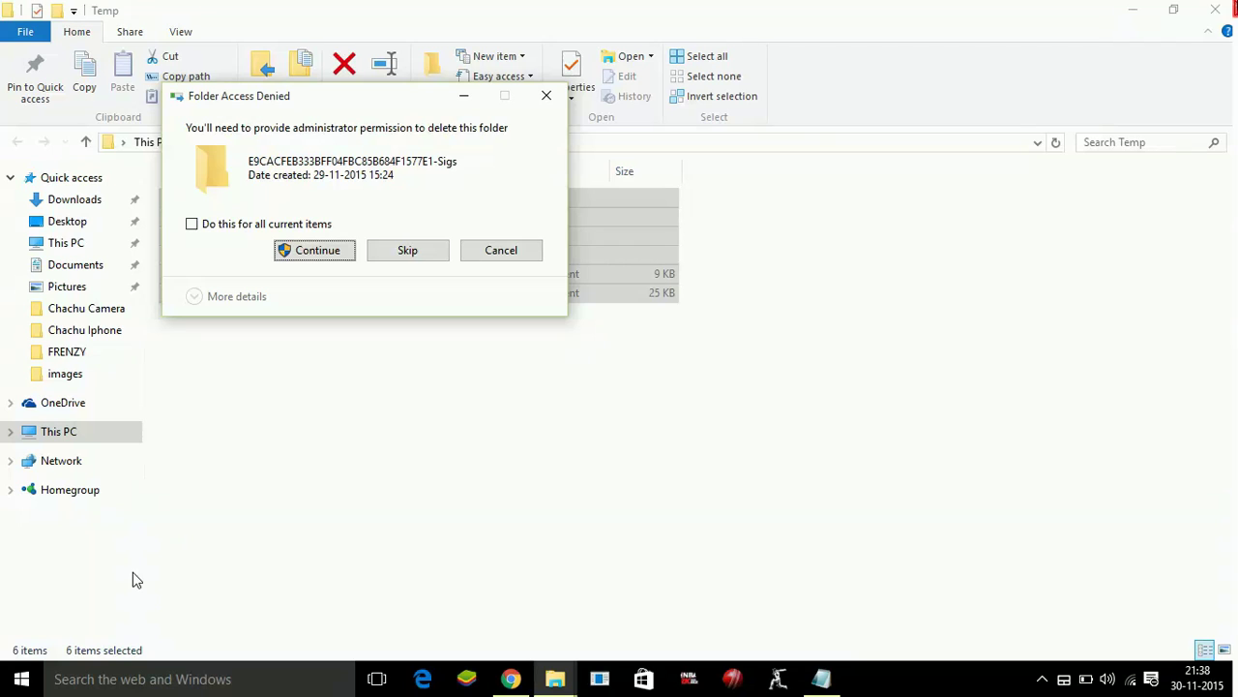
{"action": "left_click", "coordinate": [271, 223]}
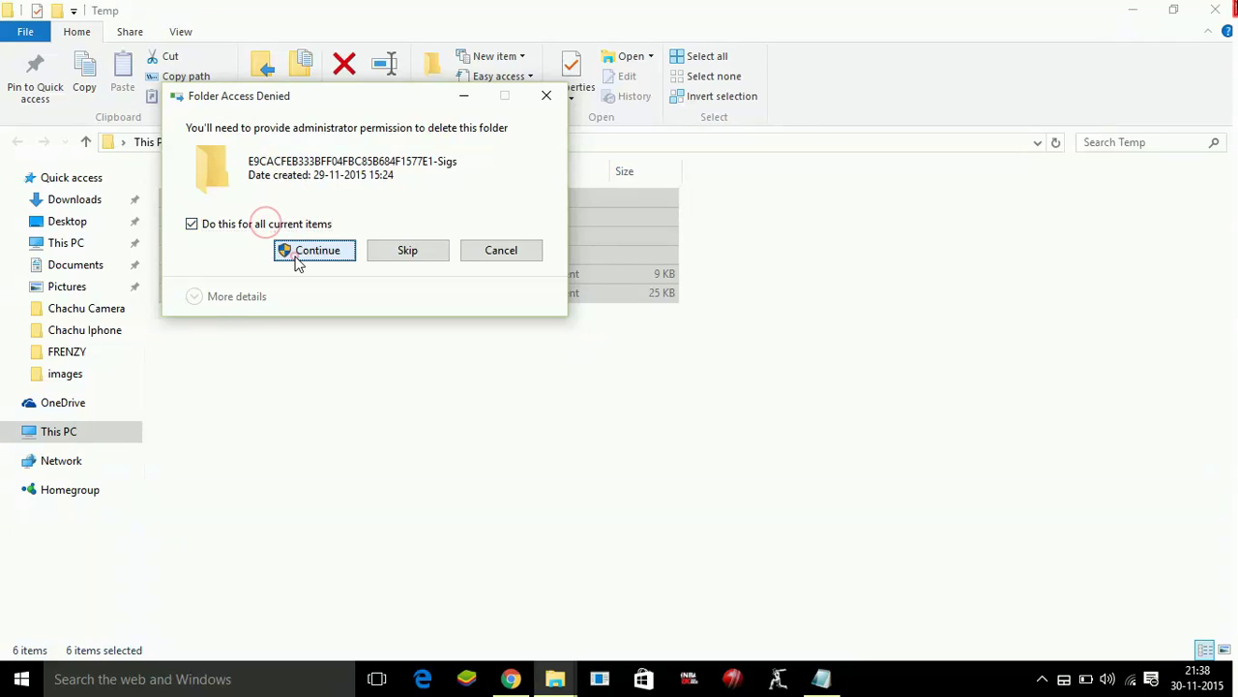
{"action": "left_click", "coordinate": [299, 257]}
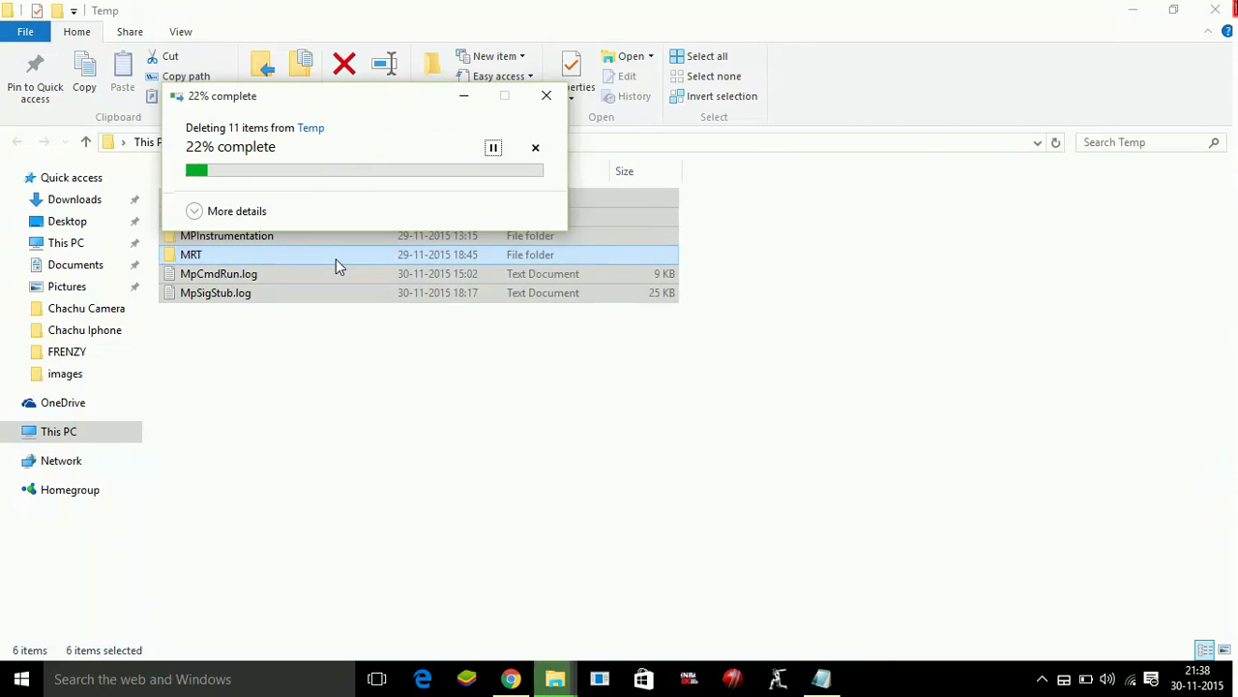
{"action": "left_click", "coordinate": [406, 295]}
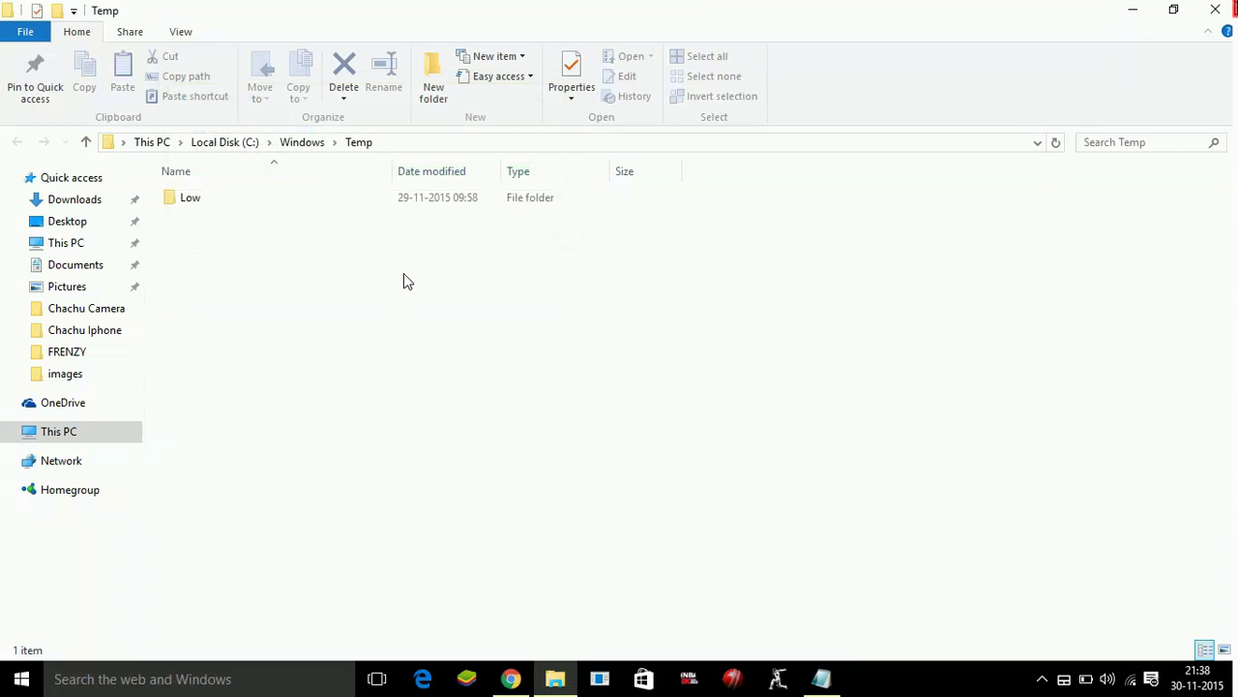
- Close the Windows Temp window and open the user's %temp% folder via Run
{"action": "left_click", "coordinate": [1215, 10]}
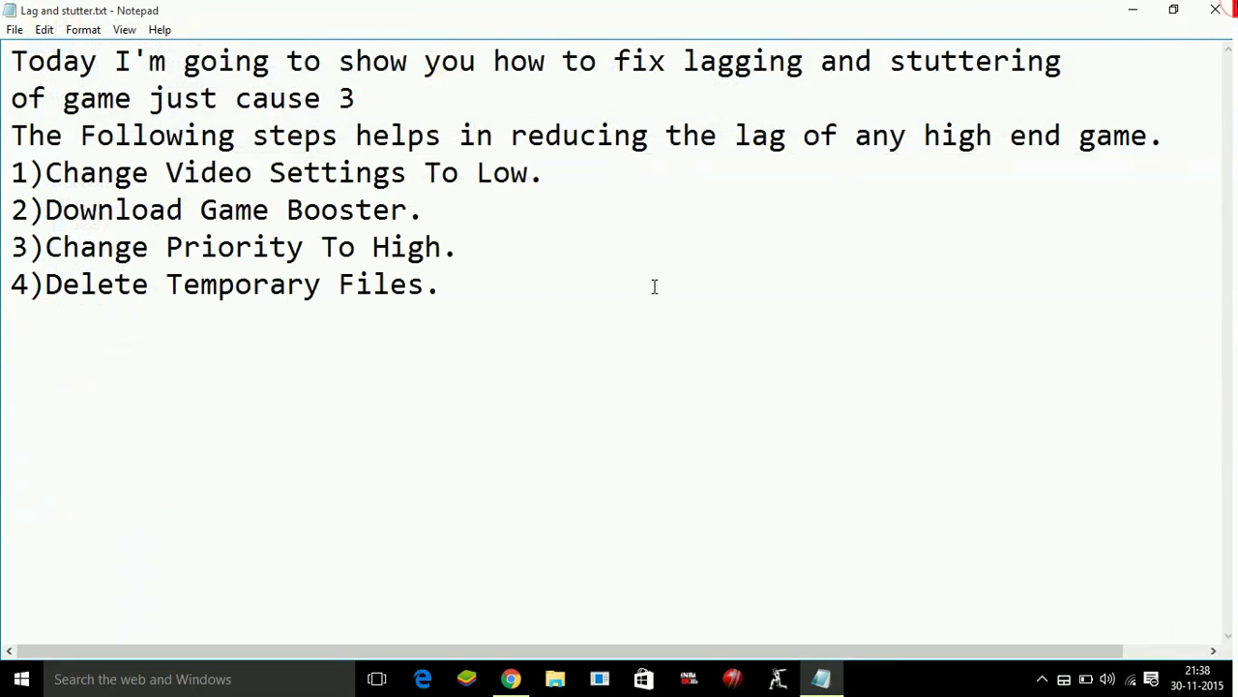
{"action": "key", "text": "super+r"}
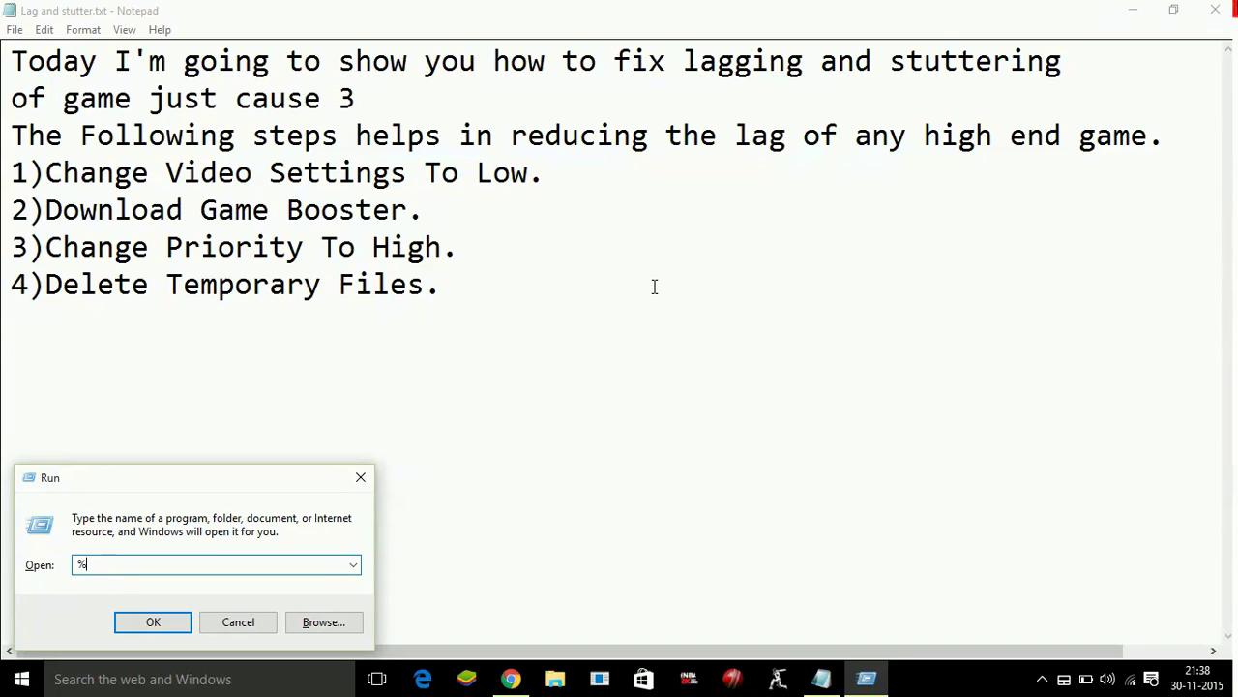
{"action": "type", "text": "%temp"}
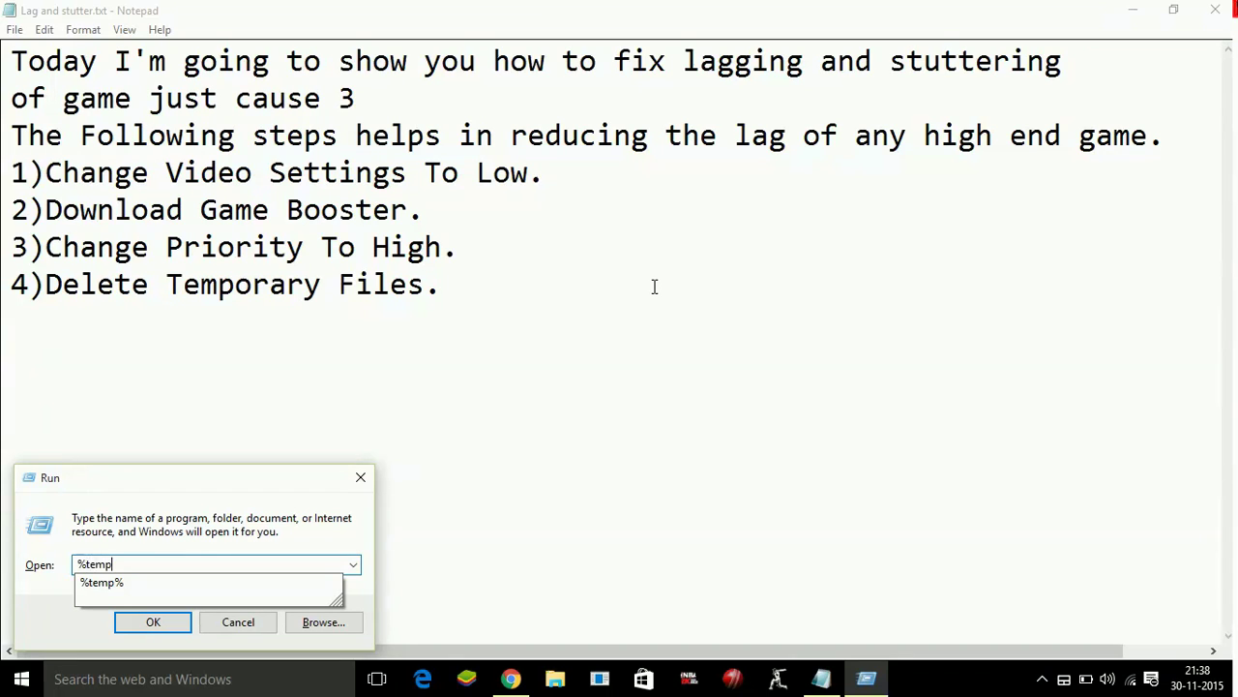
{"action": "type", "text": "%"}
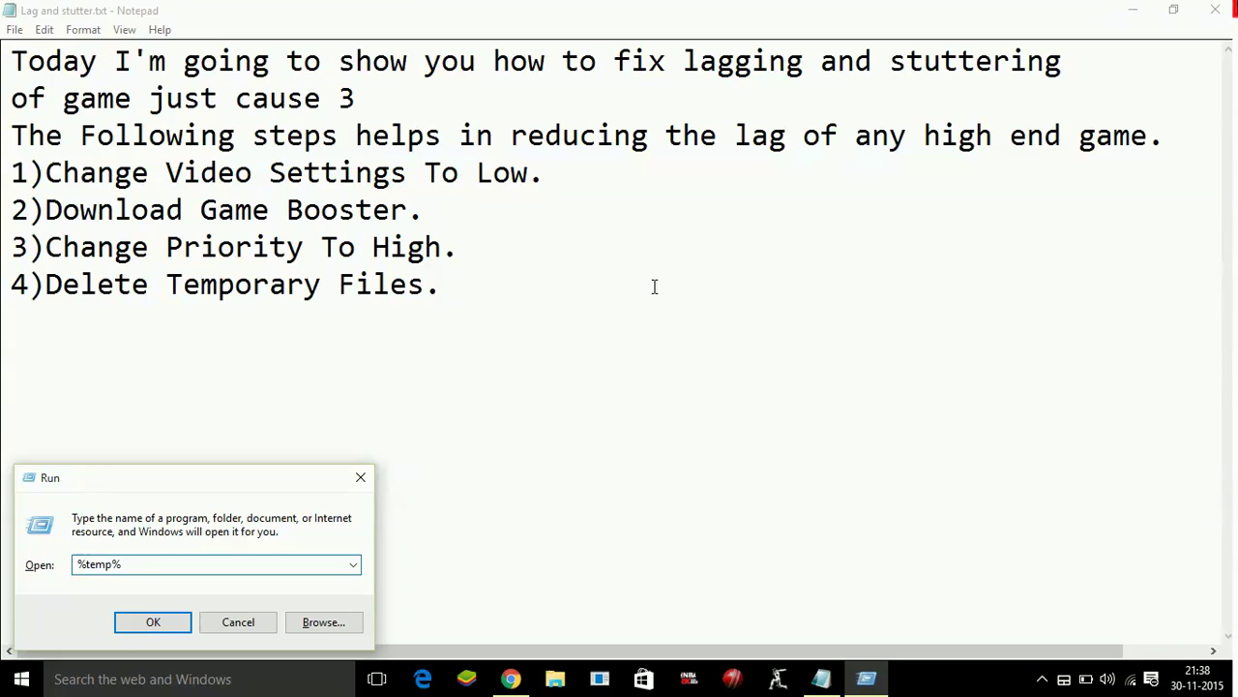
{"action": "key", "text": "Return"}
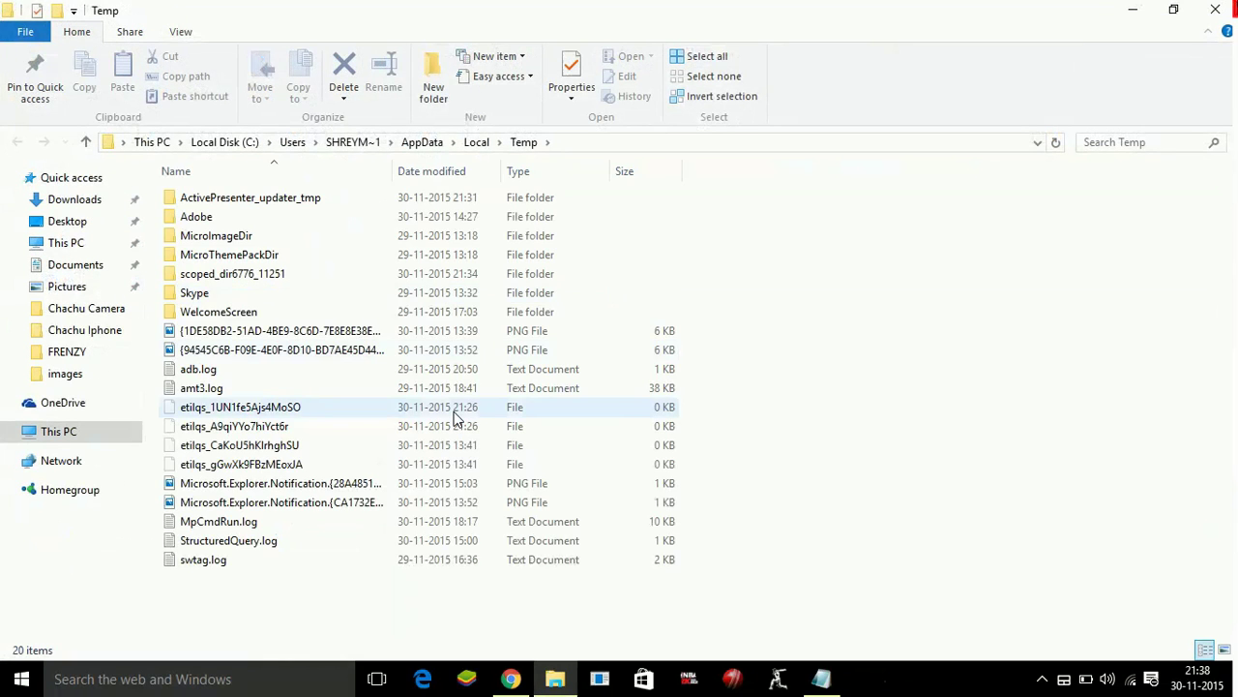
- Permanently delete all %temp% items, skipping the two files still in use
{"action": "key", "text": "ctrl+a"}
{"action": "key", "text": "shift+Delete"}
{"action": "key", "text": "Return"}
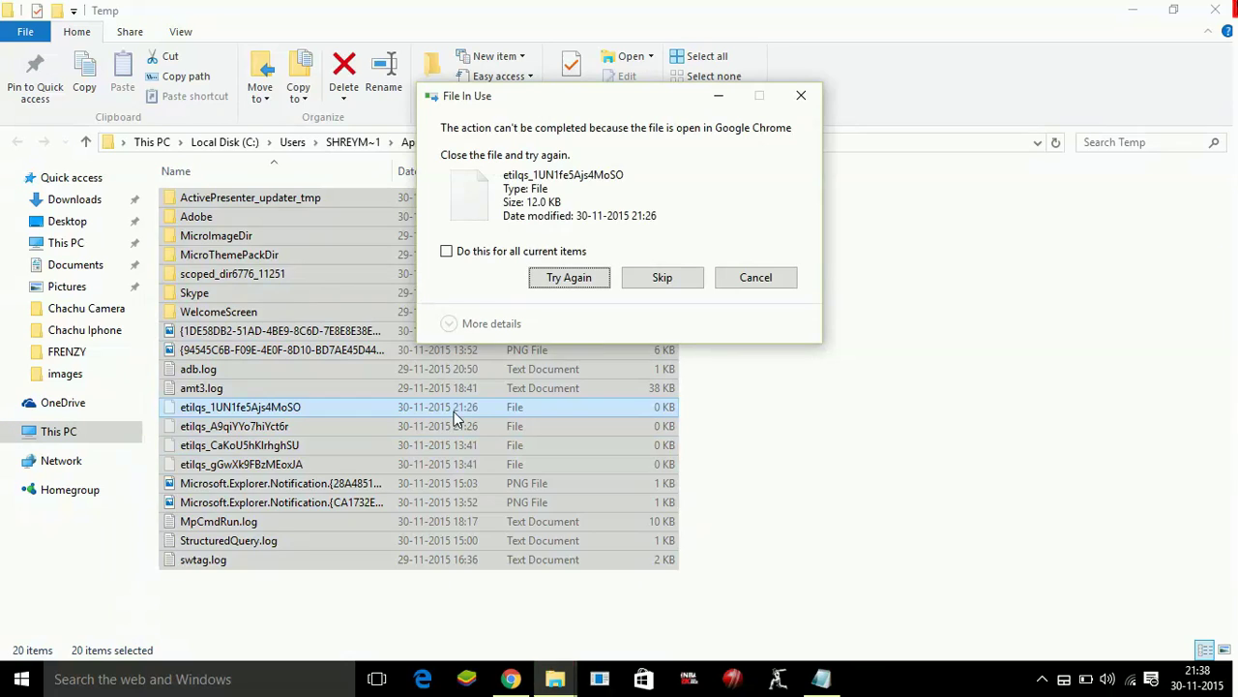
{"action": "left_click", "coordinate": [658, 290]}
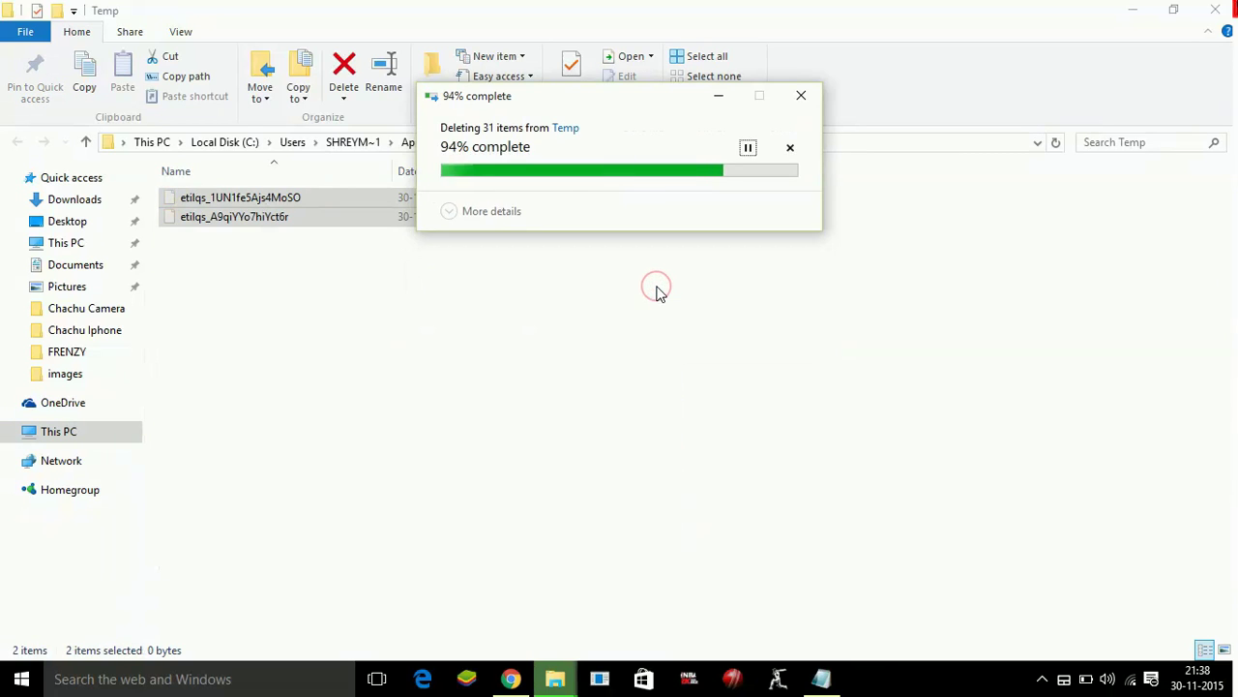
{"action": "left_click", "coordinate": [664, 283]}
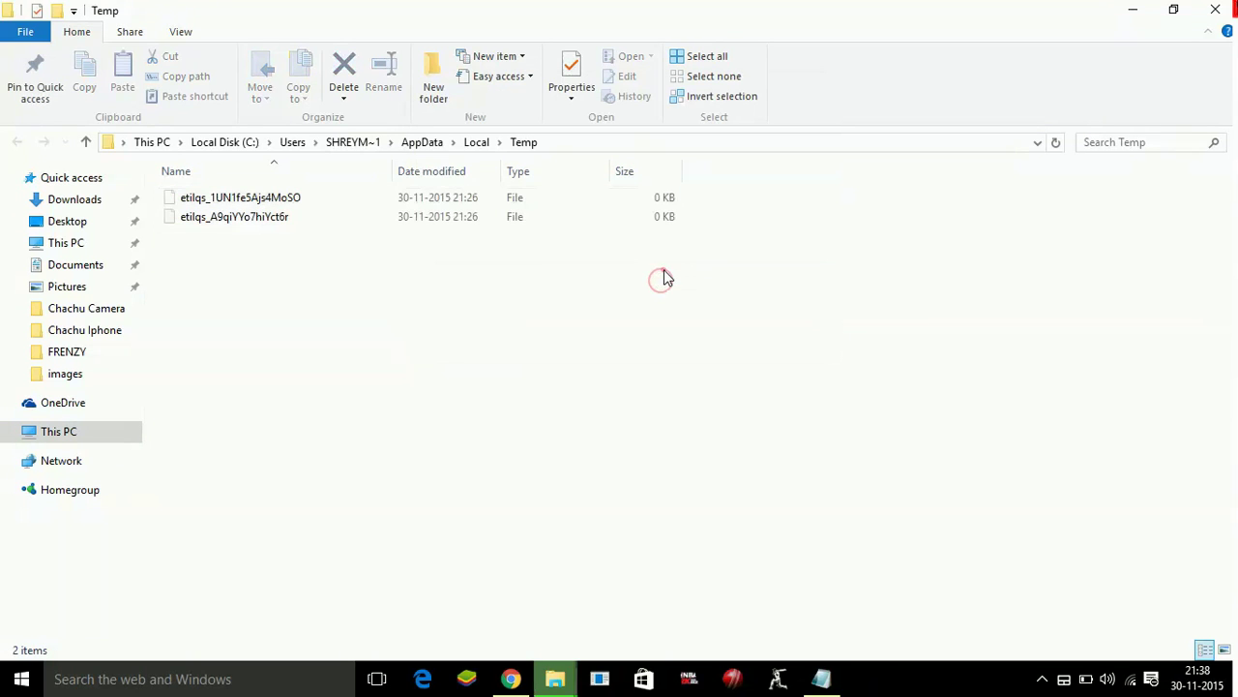
- Navigate from This PC to the C:\Windows\Prefetch folder
{"action": "left_click", "coordinate": [56, 435]}
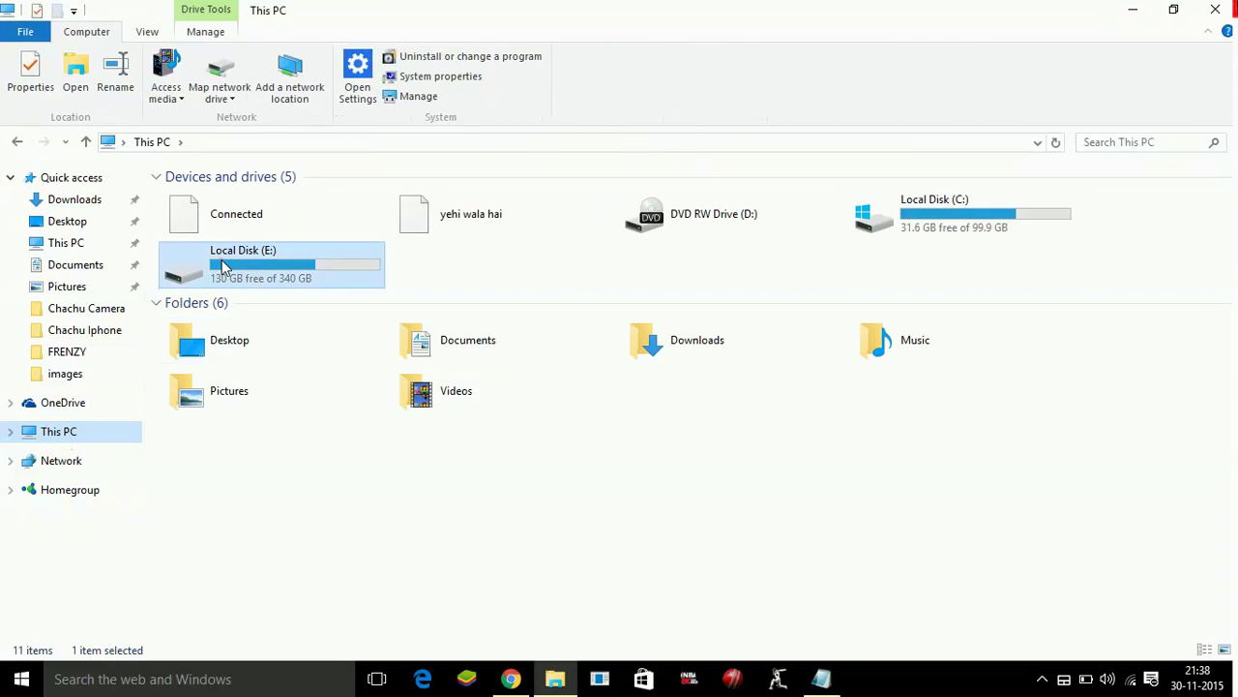
{"action": "double_click", "coordinate": [221, 268]}
{"action": "left_click", "coordinate": [135, 145]}
{"action": "double_click", "coordinate": [883, 223]}
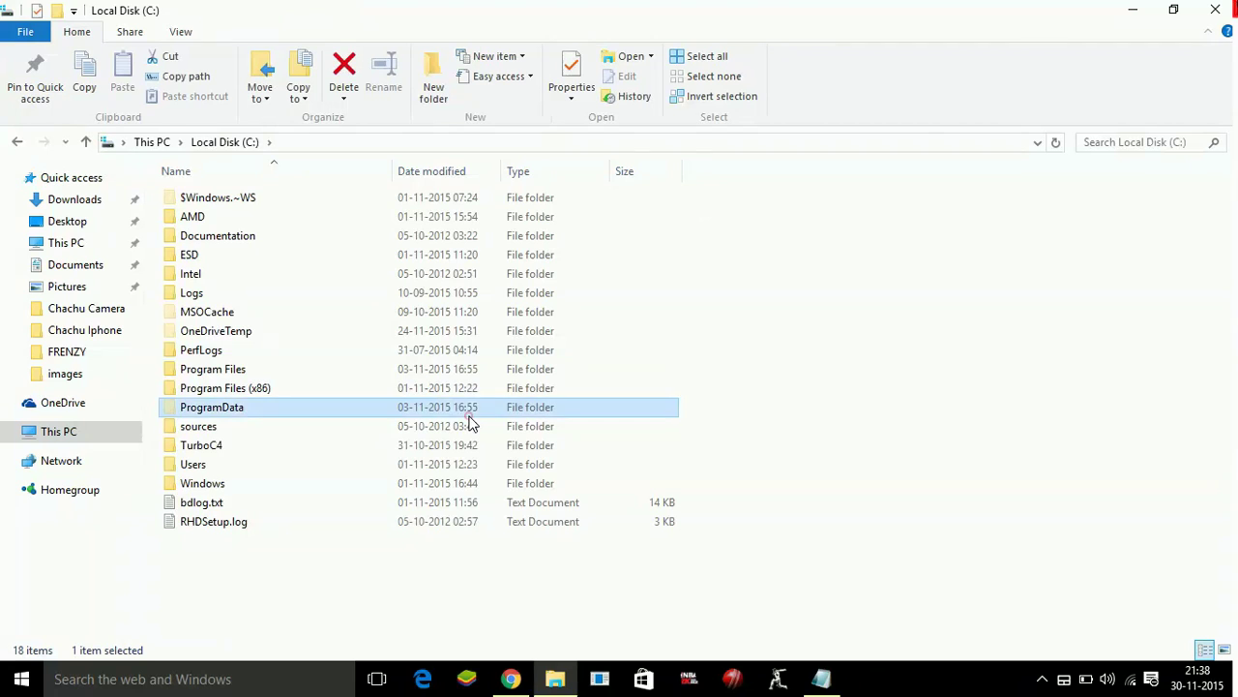
{"action": "key", "text": "w"}
{"action": "key", "text": "Return"}
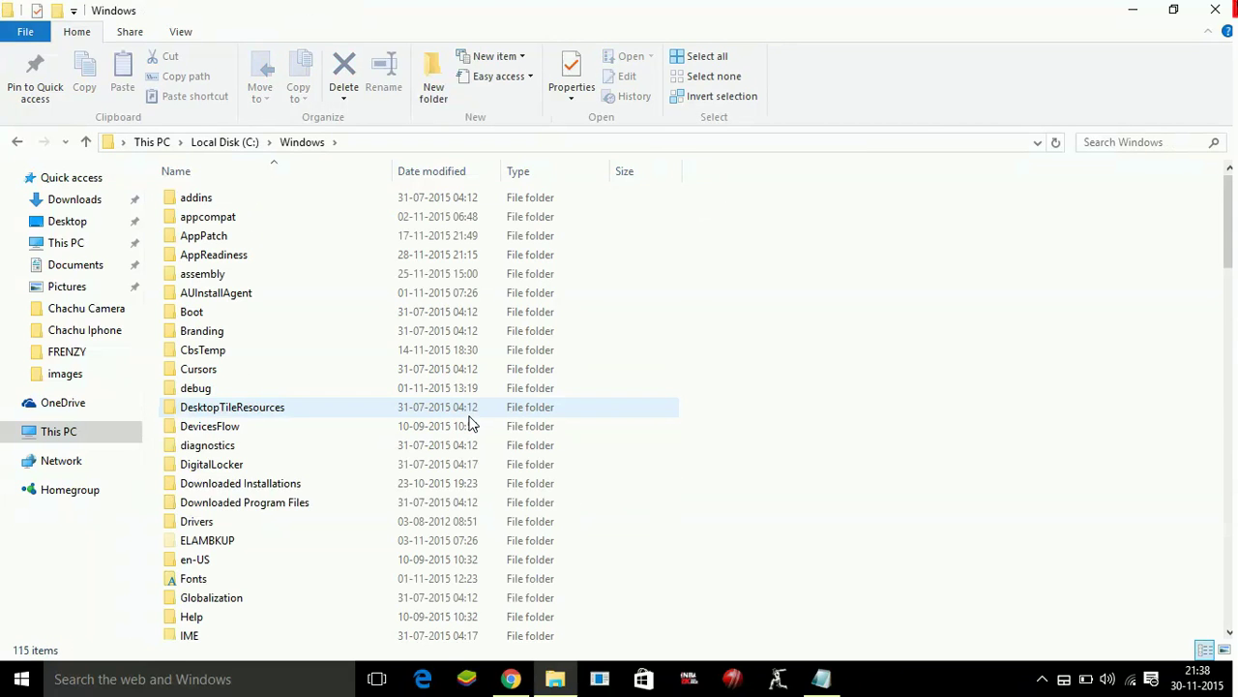
{"action": "key", "text": "p"}
{"action": "key", "text": "p"}
{"action": "key", "text": "p"}
{"action": "key", "text": "p"}
{"action": "key", "text": "p"}
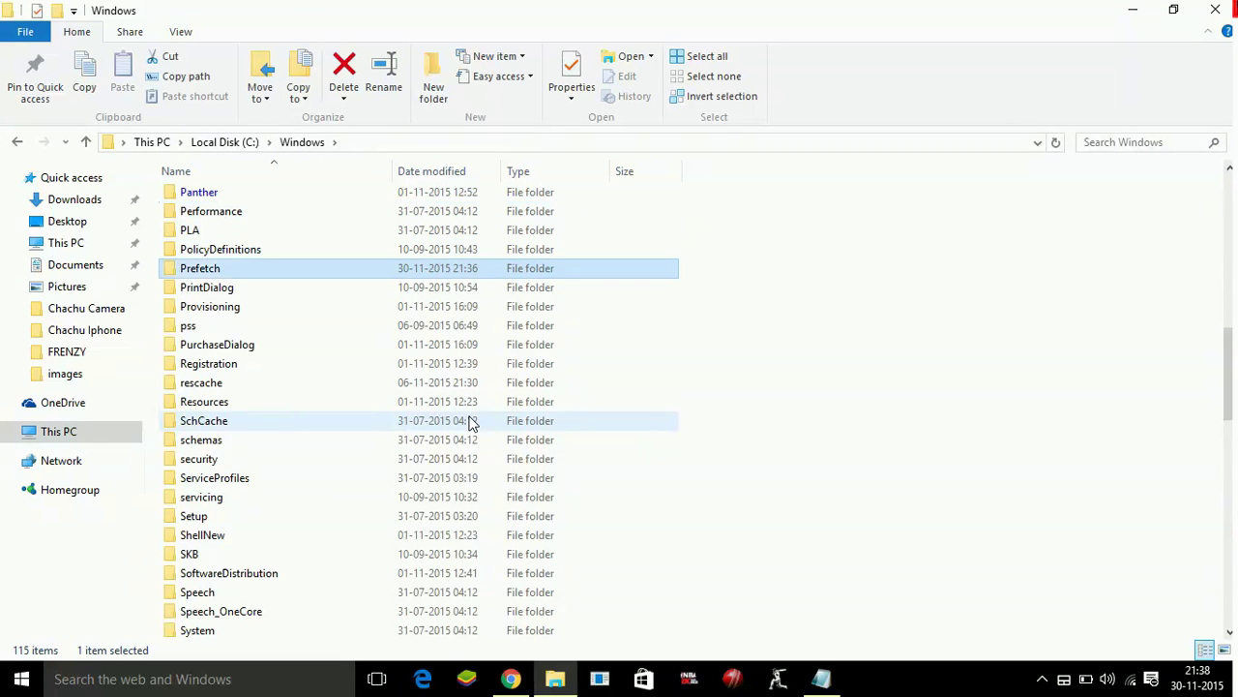
{"action": "key", "text": "Return"}
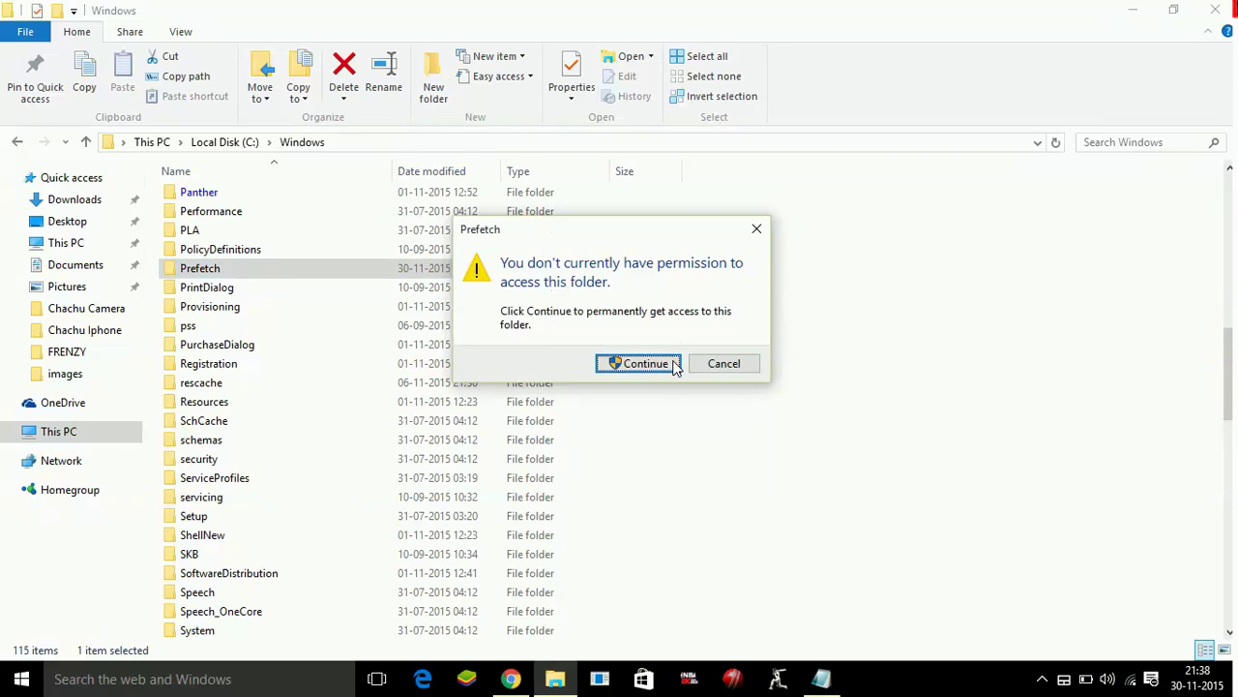
- Grant folder access and delete all Prefetch files, skipping the in-use file
{"action": "left_click", "coordinate": [644, 364]}
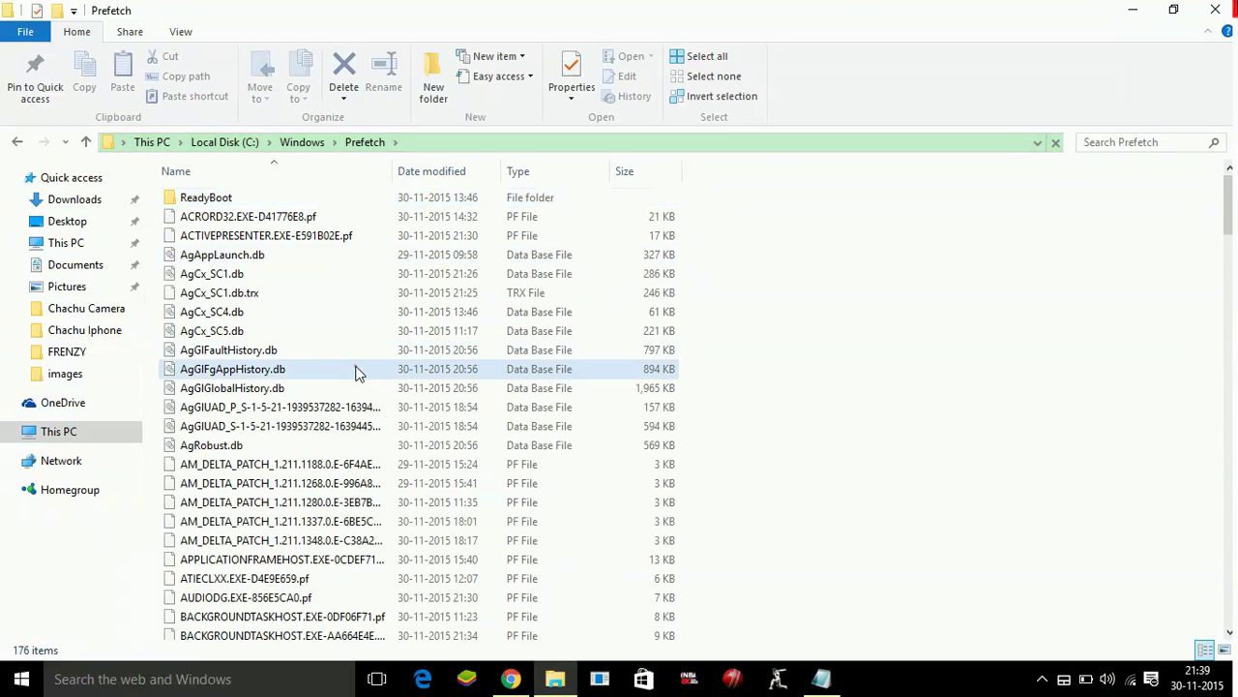
{"action": "key", "text": "ctrl+a"}
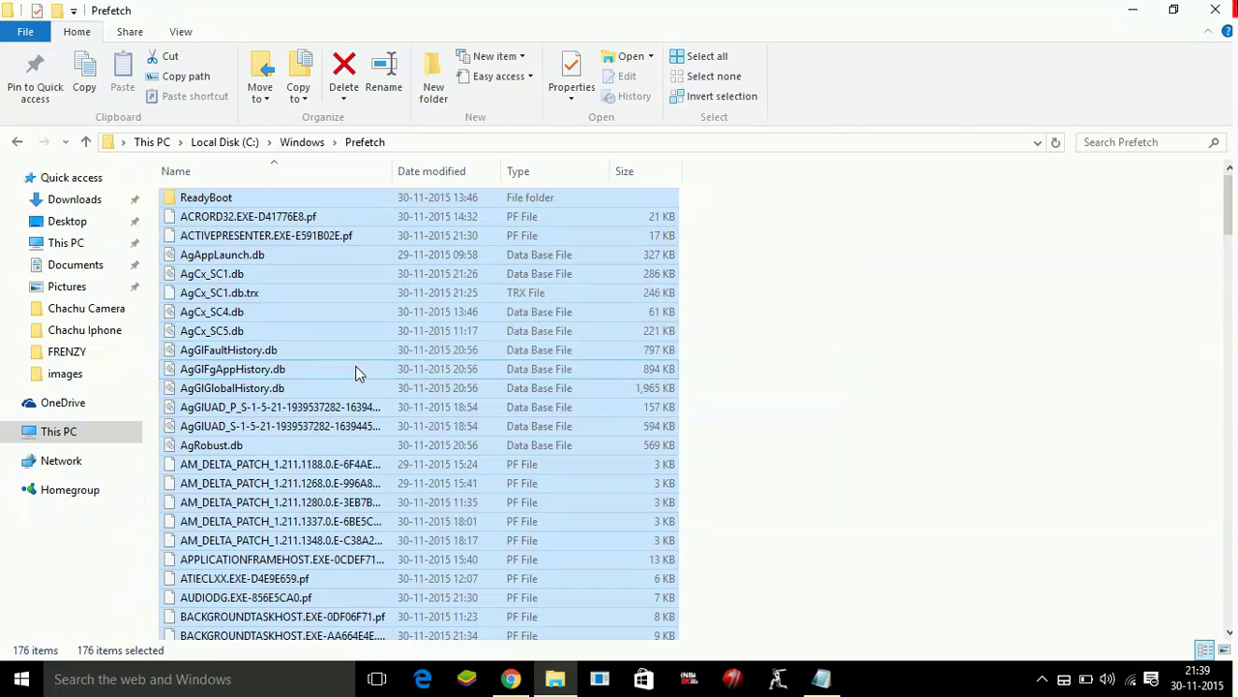
{"action": "key", "text": "Delete"}
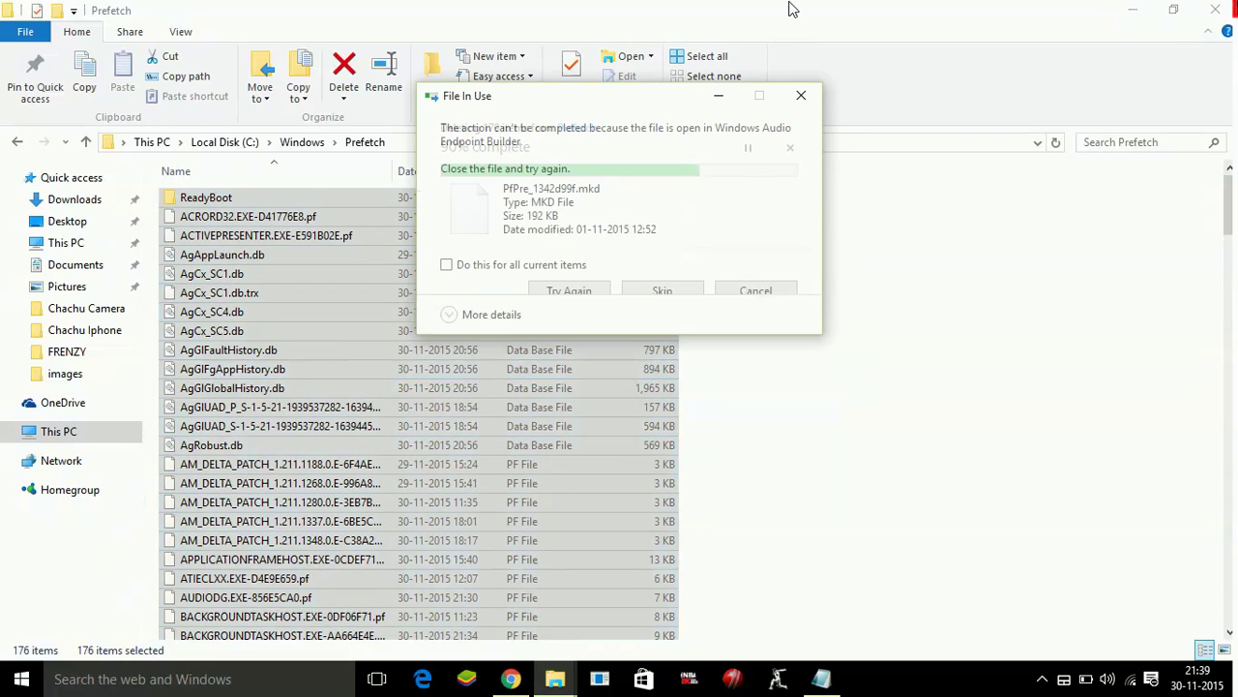
{"action": "left_click", "coordinate": [664, 298]}
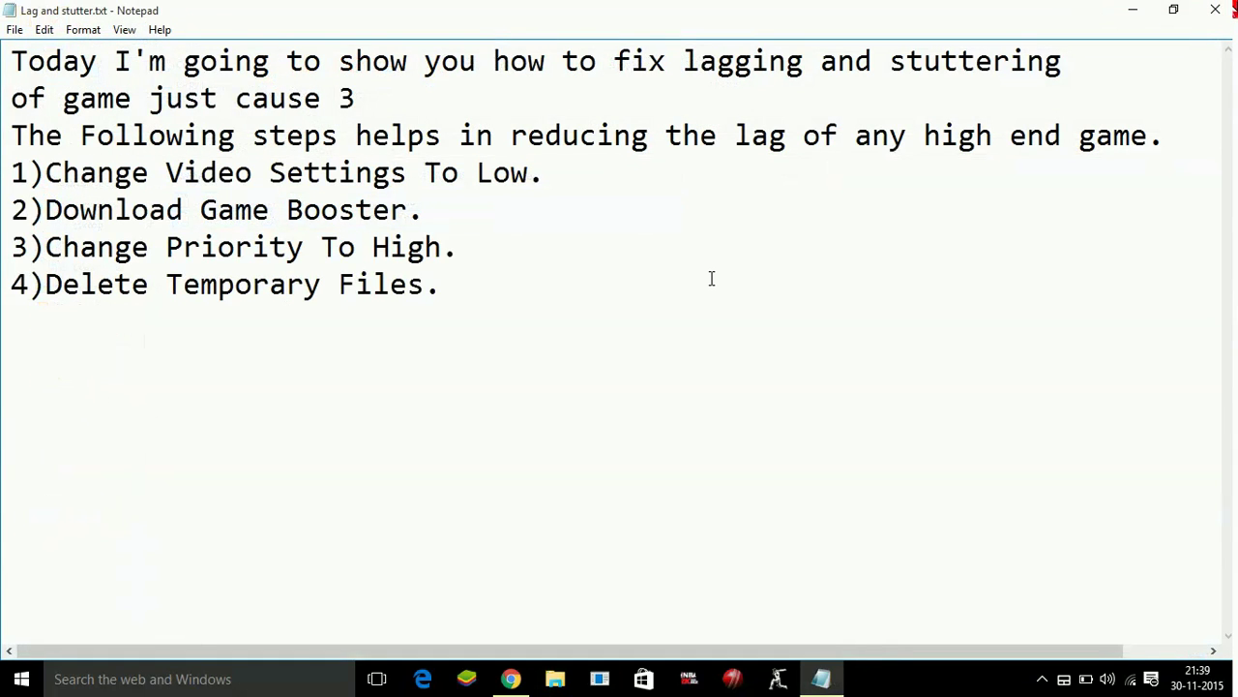
{"action": "key", "text": "ctrl+shift+Left"}
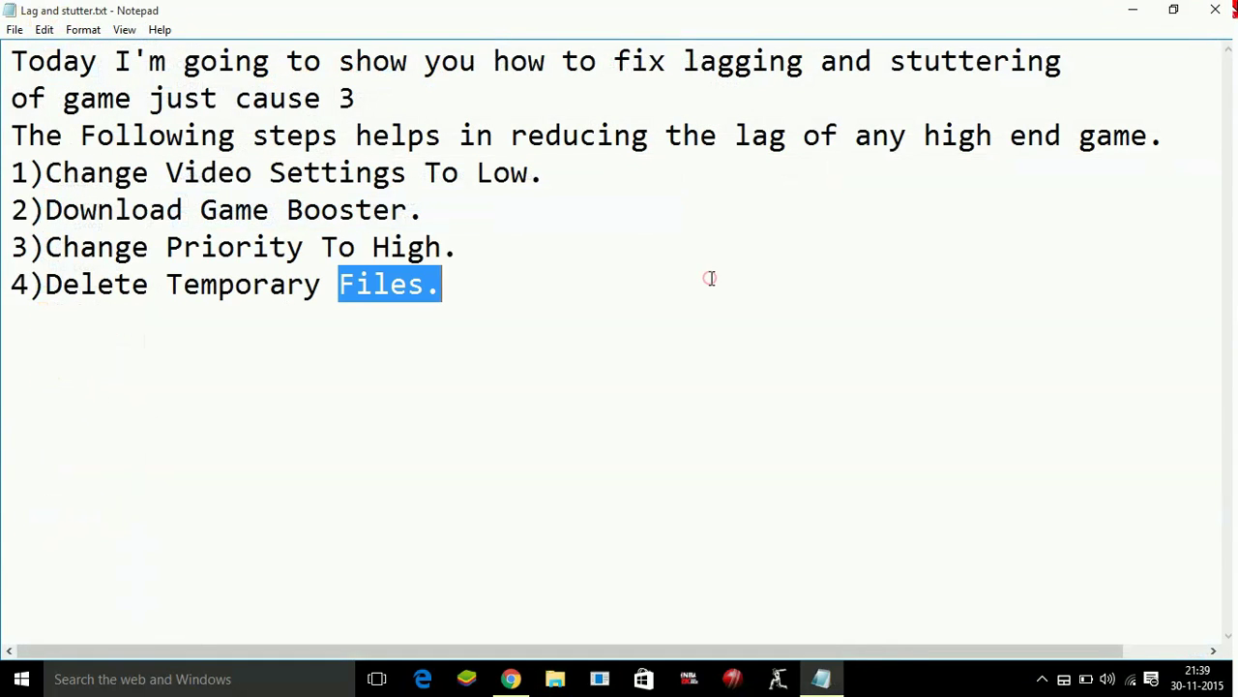